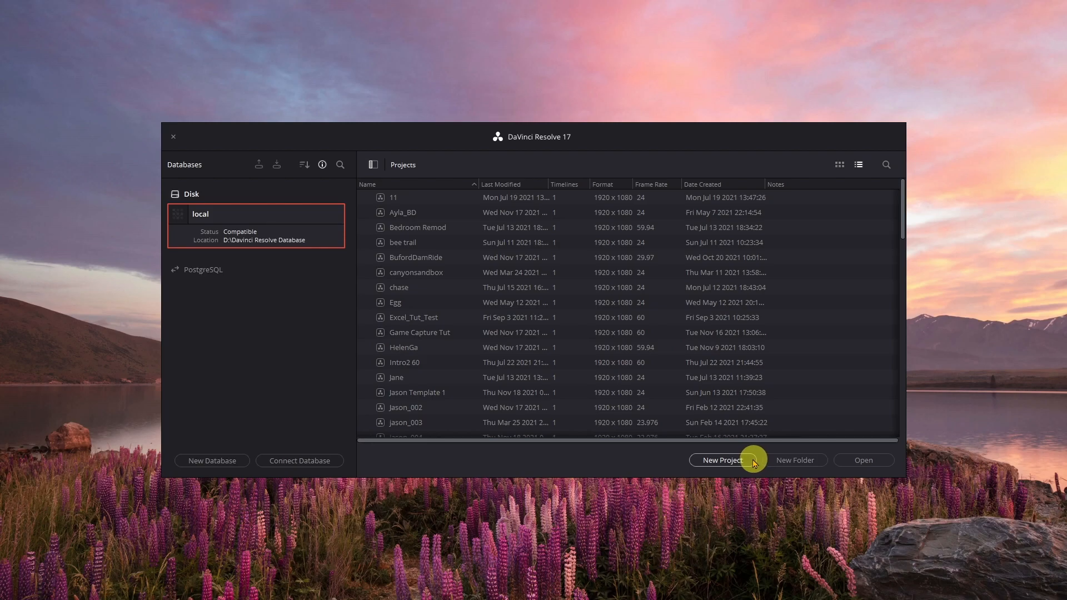
# Create a new project named Holiday Scenes and open its Edit page
pyautogui.click(723, 461)
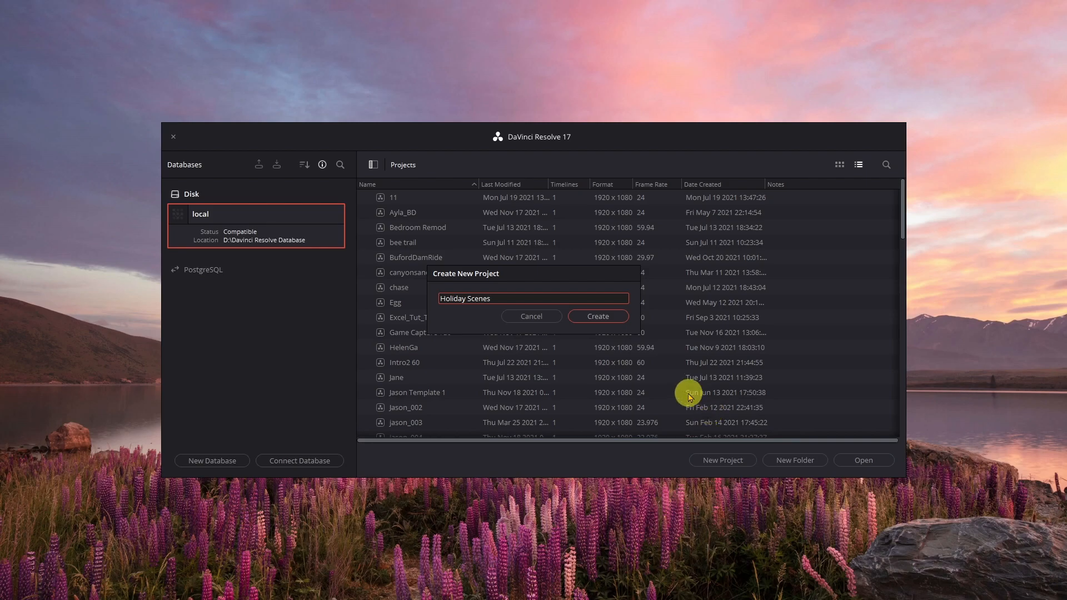
pyautogui.click(605, 316)
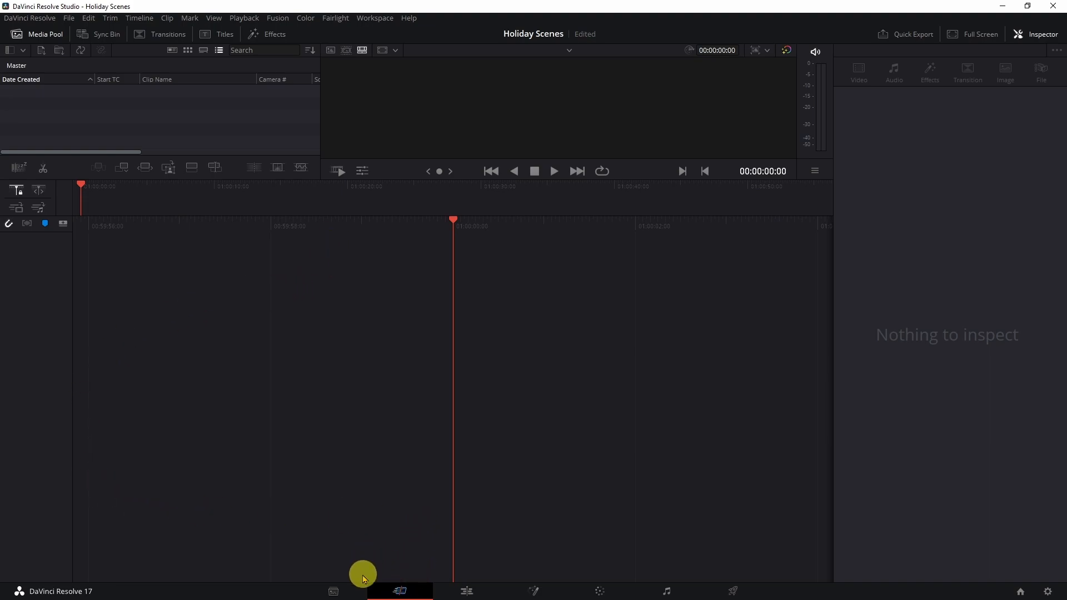
pyautogui.click(488, 594)
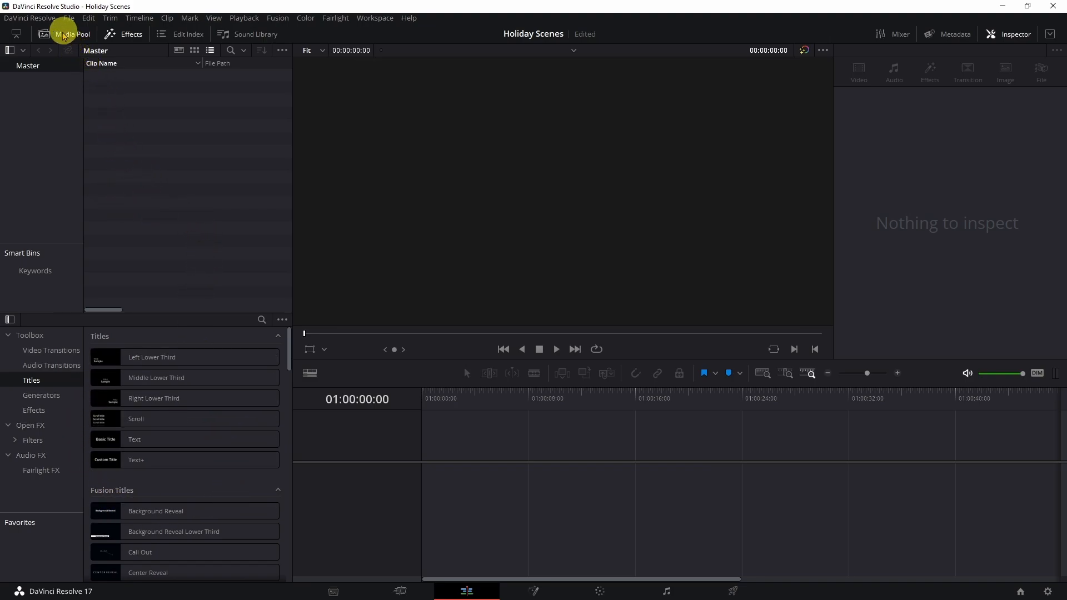
# Hide and restore the Media Pool, the Effects library and the Inspector one after another
pyautogui.click(62, 35)
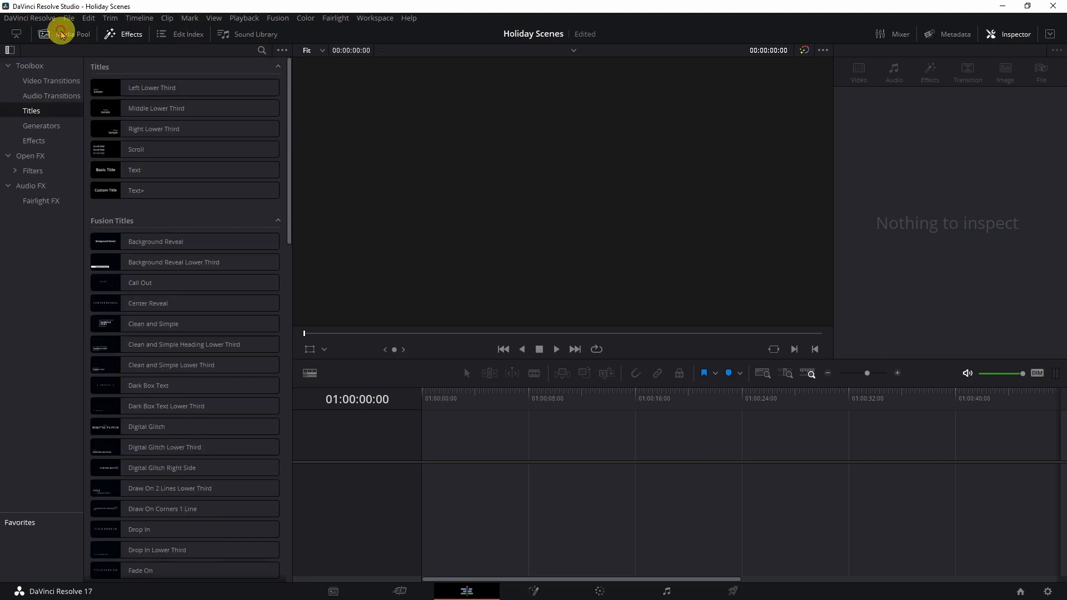
pyautogui.click(62, 35)
pyautogui.click(116, 34)
pyautogui.click(116, 37)
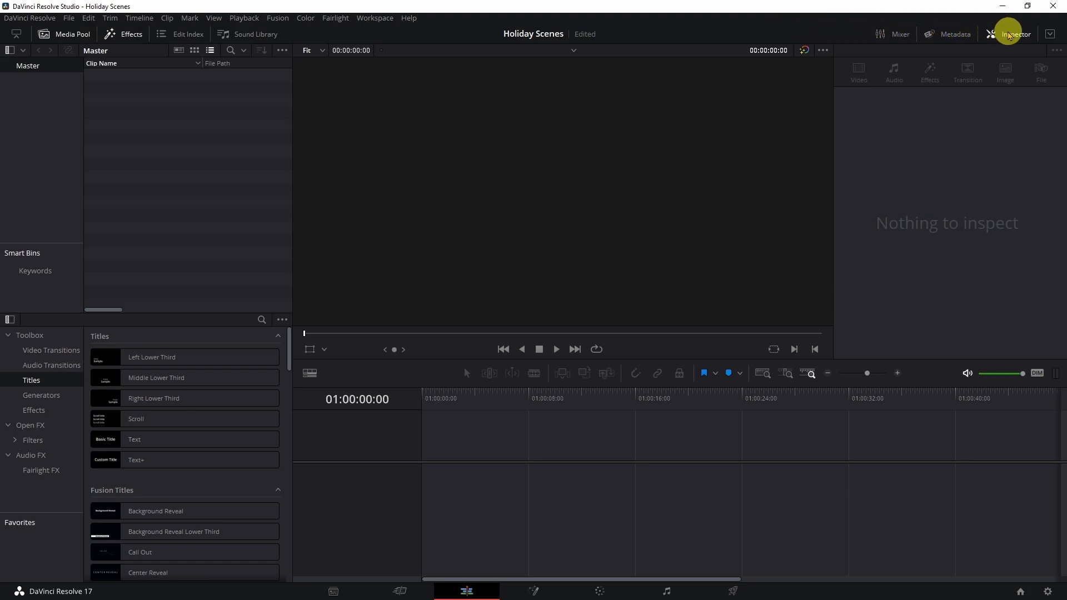
pyautogui.click(1009, 35)
pyautogui.click(1010, 40)
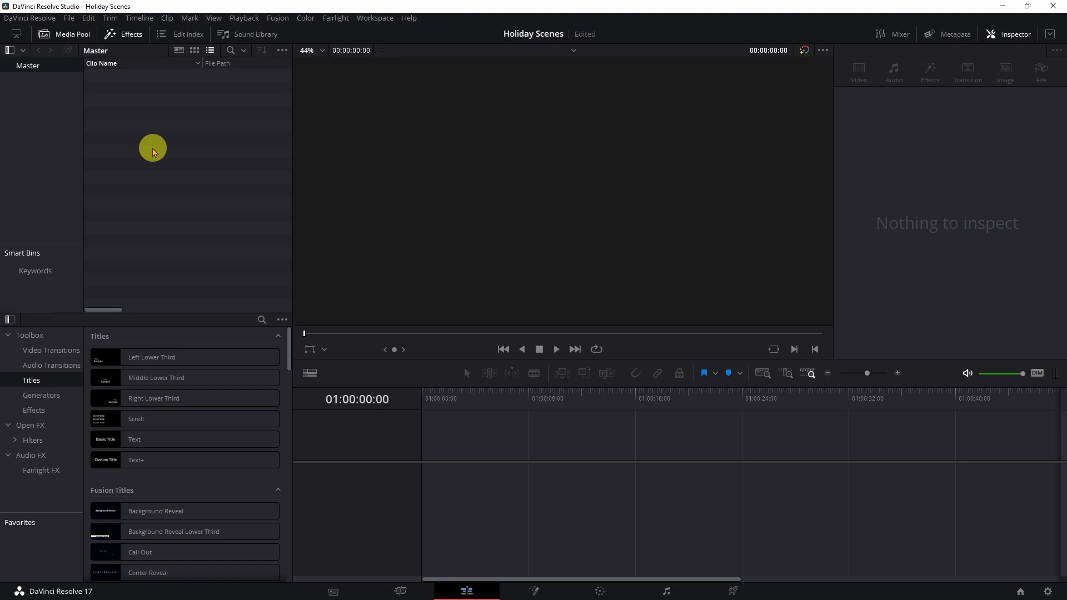
# Import Clip1.mp4 and Clip2.mp4 from the Media folder and change the project frame rate to match the clips
pyautogui.rightClick(153, 151)
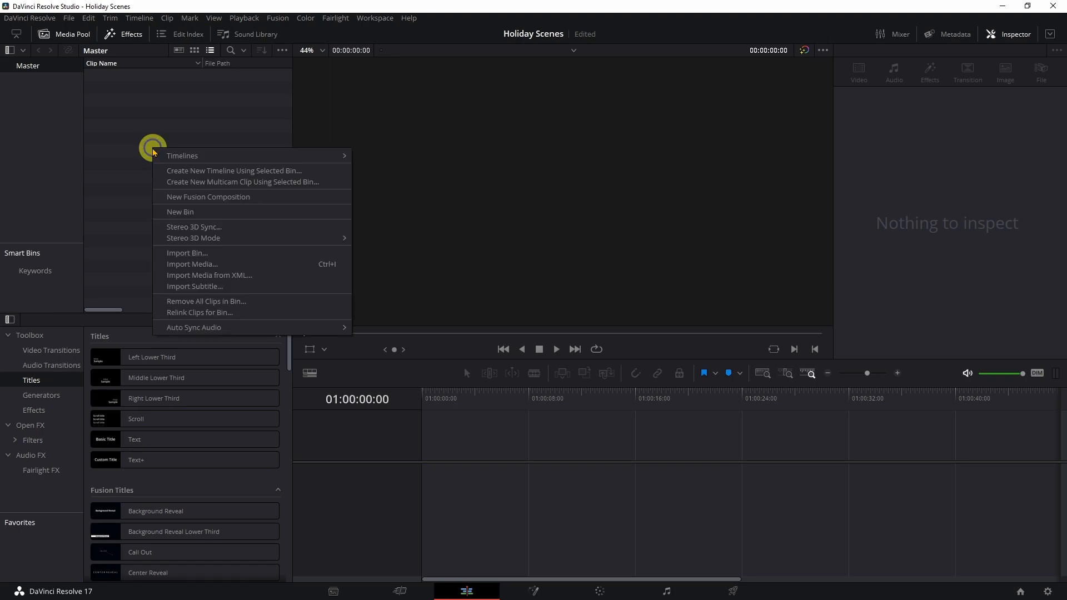
pyautogui.click(240, 266)
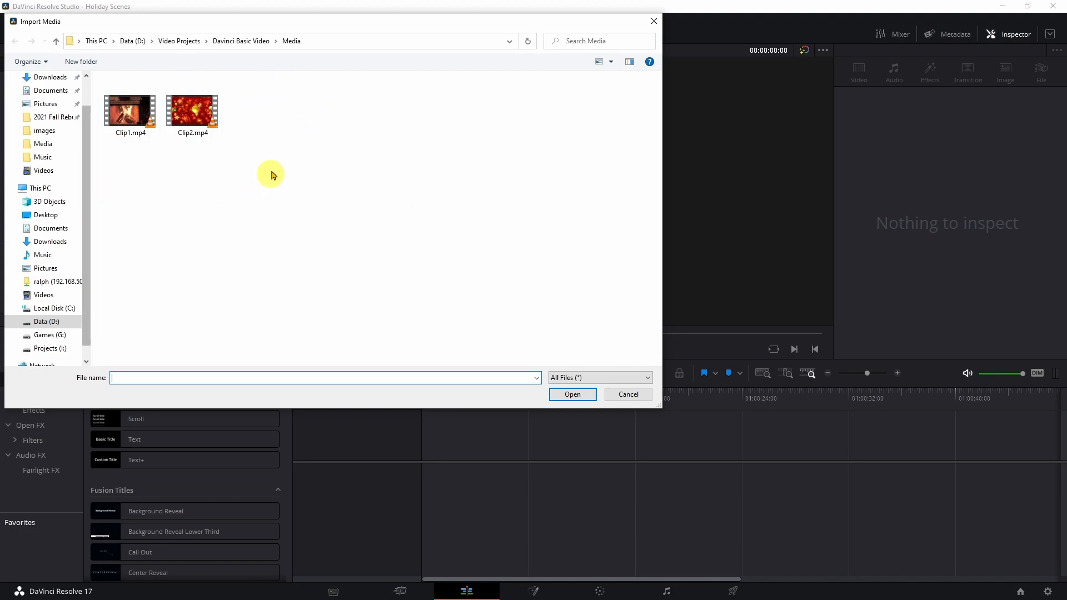
pyautogui.click(134, 117)
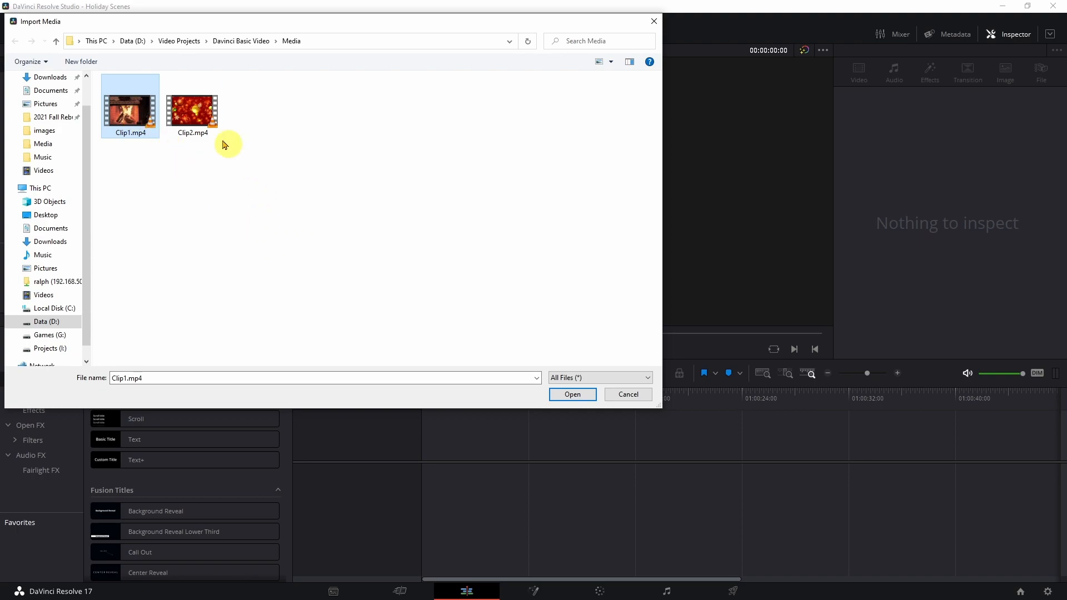
pyautogui.keyDown('ctrl'); pyautogui.click(190, 111); pyautogui.keyUp('ctrl')
pyautogui.click(566, 395)
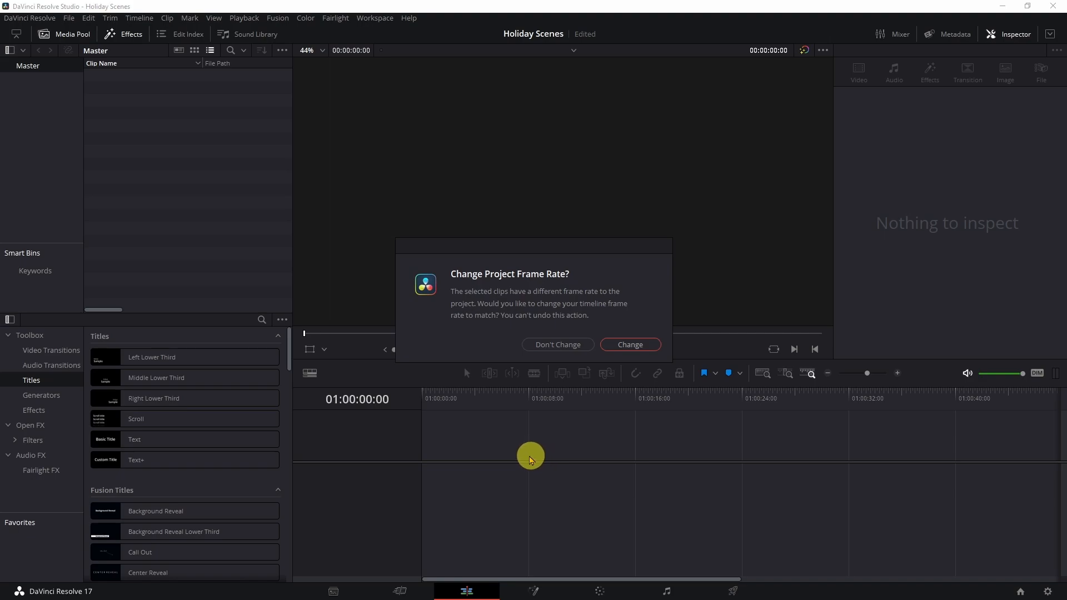
pyautogui.click(619, 345)
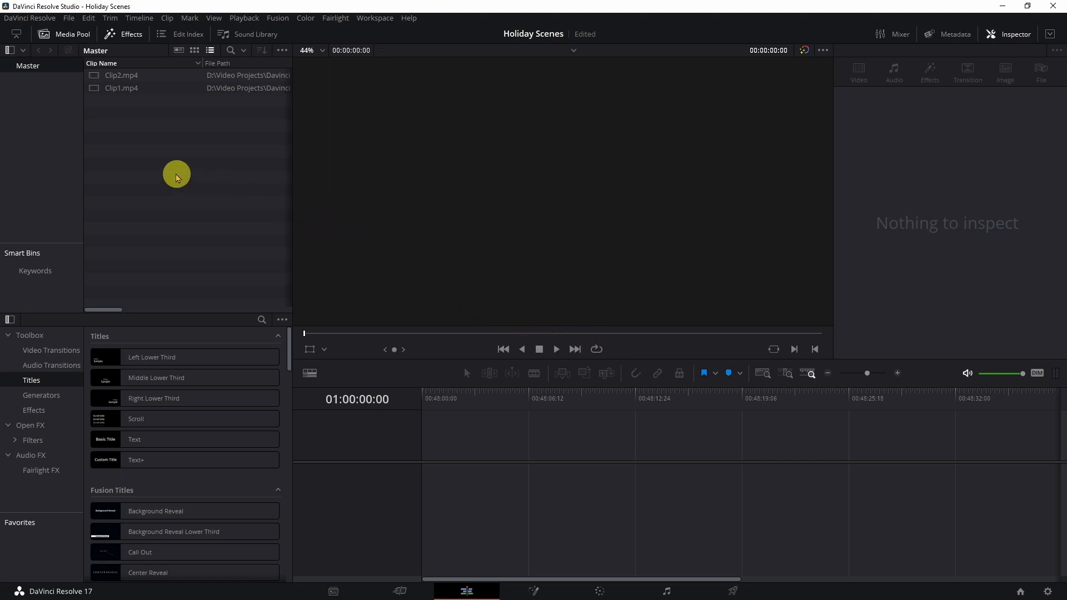
# Import the we-wish-you-a-merry-christmas.wav track from the Music folder of Davinci Basic Video into the Master bin
pyautogui.rightClick(142, 166)
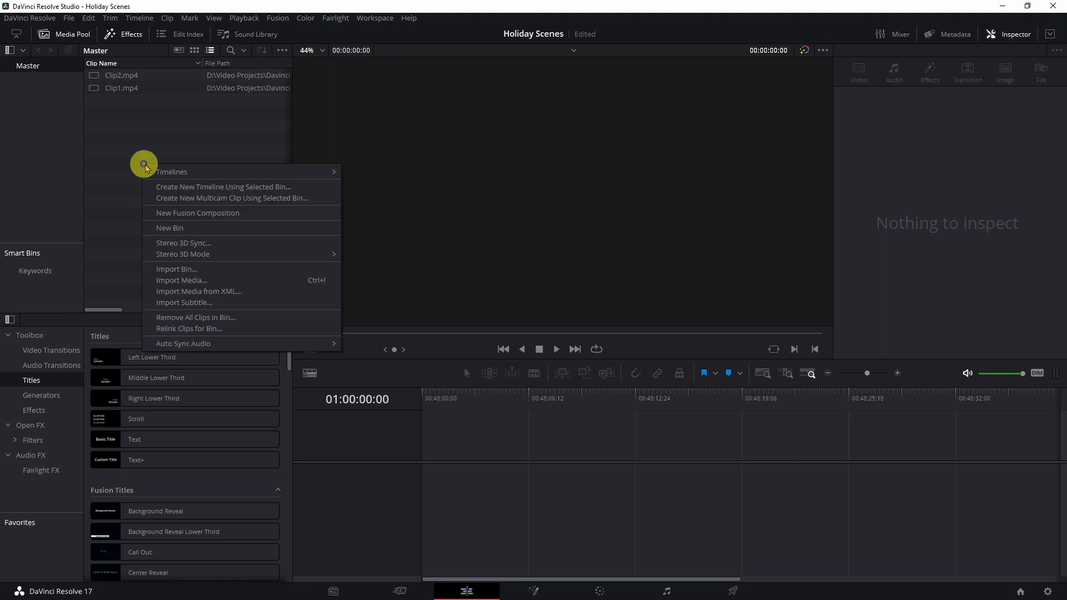
pyautogui.click(239, 286)
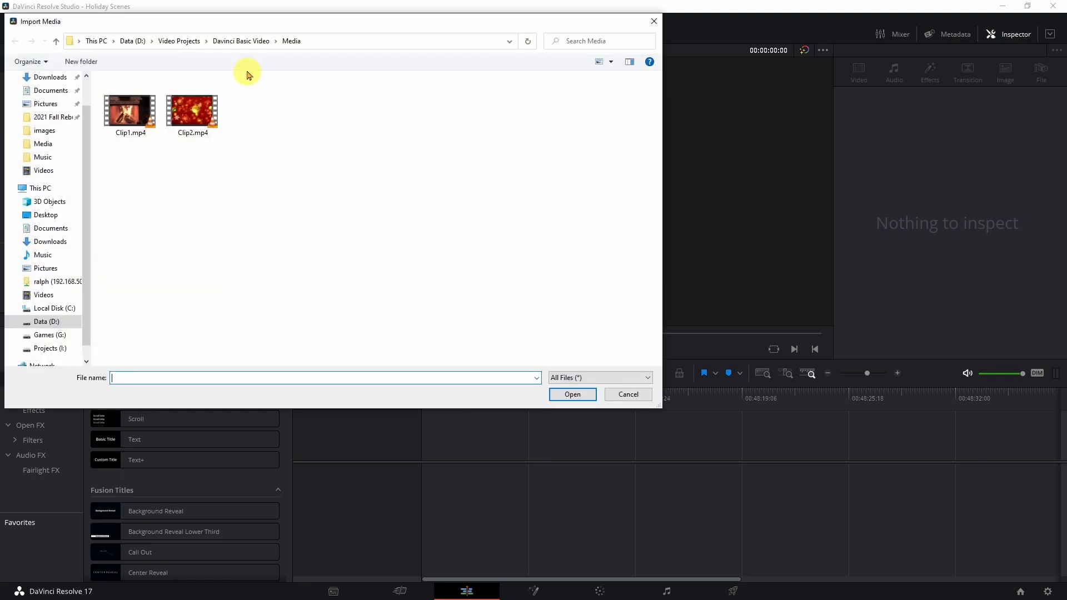
pyautogui.click(244, 42)
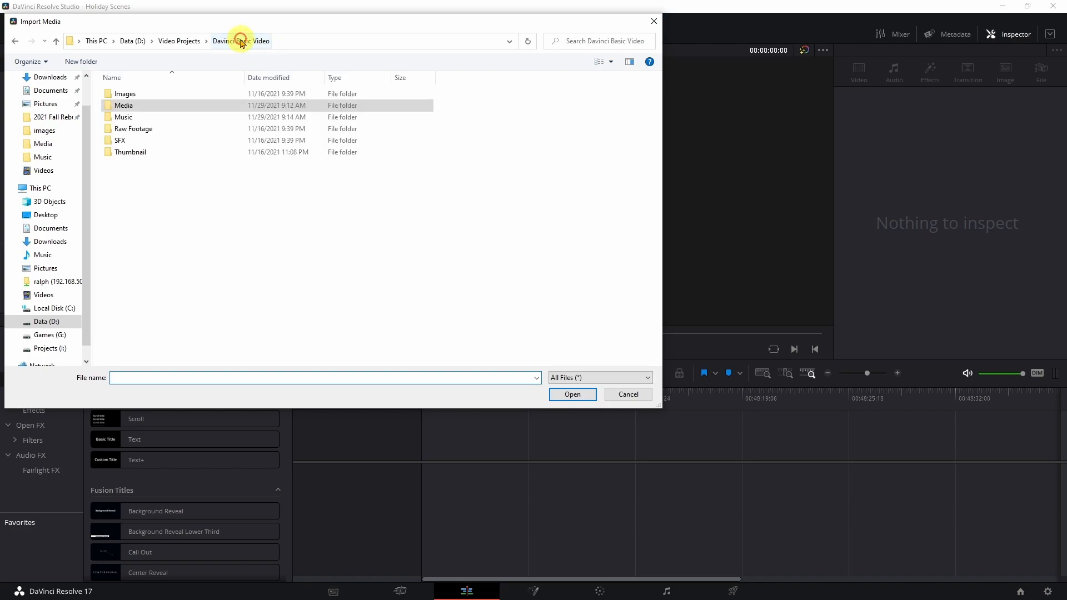
pyautogui.click(130, 118)
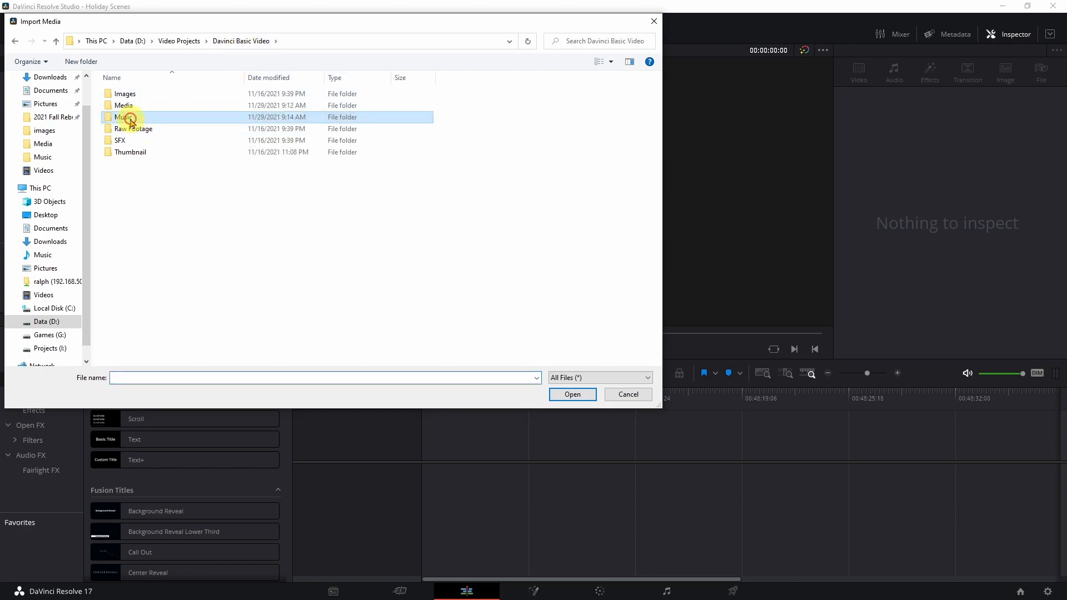
pyautogui.doubleClick(136, 118)
pyautogui.doubleClick(143, 95)
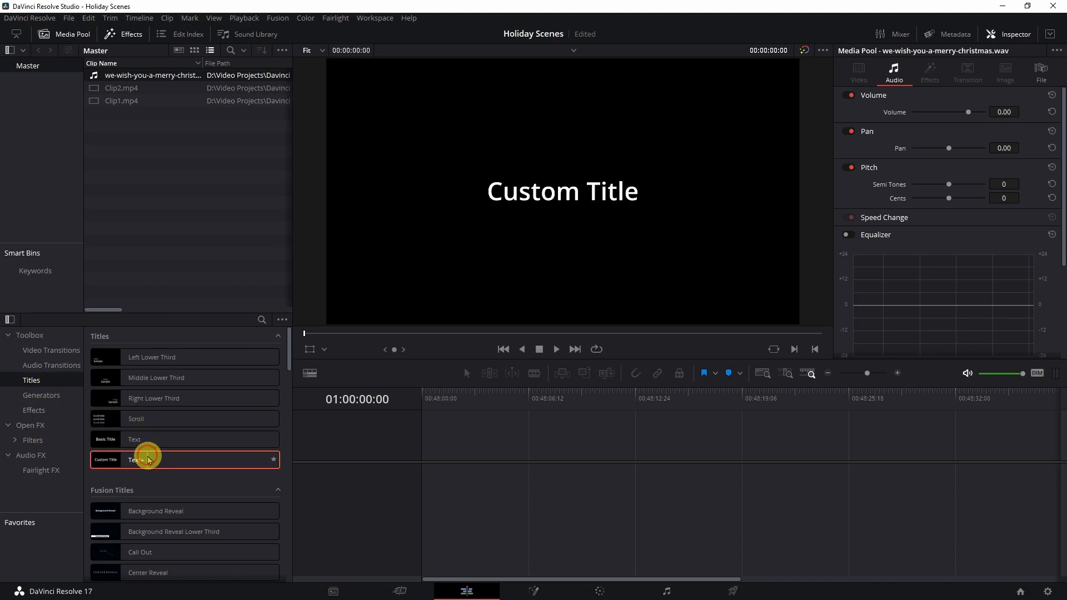
# Add a Text+ title at the start of the timeline and set its text to "Holiday" and "Scenes" on two lines
pyautogui.moveTo(149, 459); pyautogui.dragTo(423, 468)
pyautogui.moveTo(495, 469)
pyautogui.mouseDown()
pyautogui.moveTo(513, 471)
pyautogui.moveTo(489, 472)
pyautogui.moveTo(505, 481)
pyautogui.mouseUp()
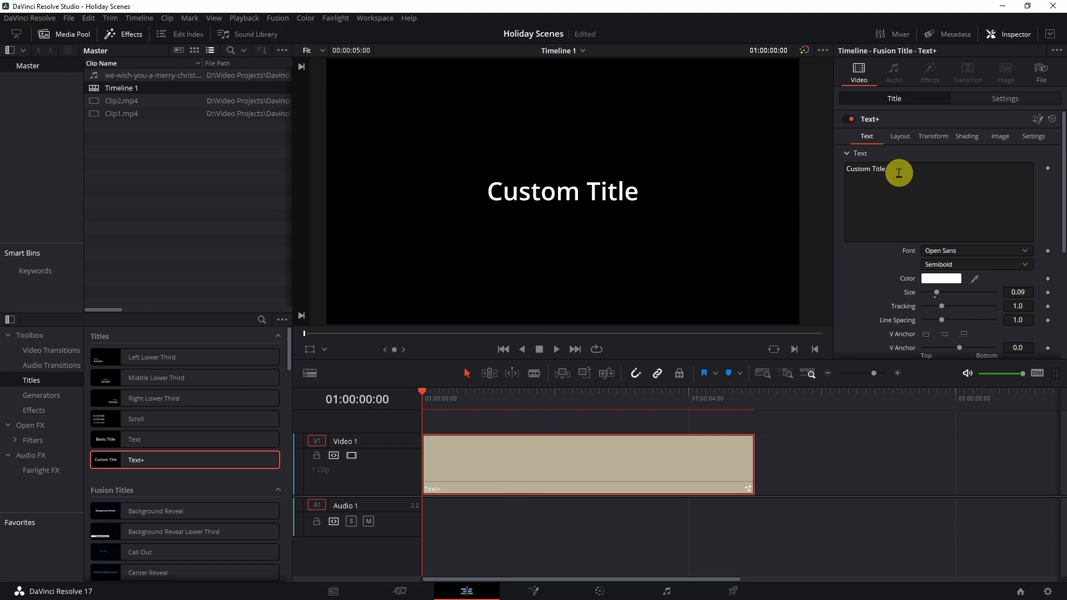
pyautogui.click(876, 171)
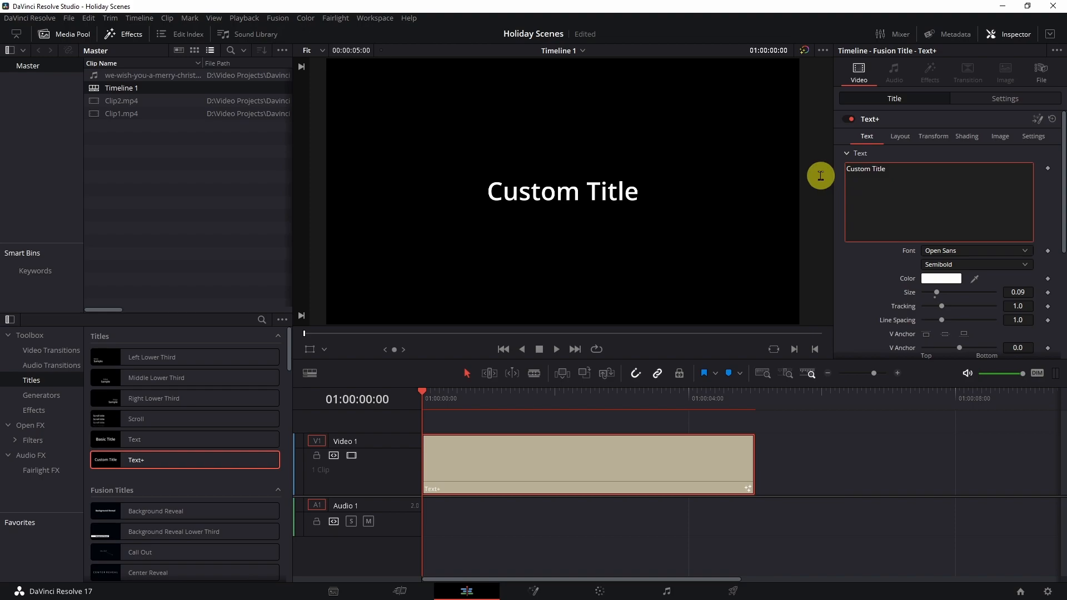
pyautogui.press('BackSpace')
pyautogui.press('BackSpace')
pyautogui.press('BackSpace')
pyautogui.press('BackSpace')
pyautogui.press('BackSpace')
pyautogui.press('BackSpace')
pyautogui.press('BackSpace')
pyautogui.press('BackSpace')
pyautogui.press('BackSpace')
pyautogui.press('BackSpace')
pyautogui.press('BackSpace')
pyautogui.press('BackSpace')
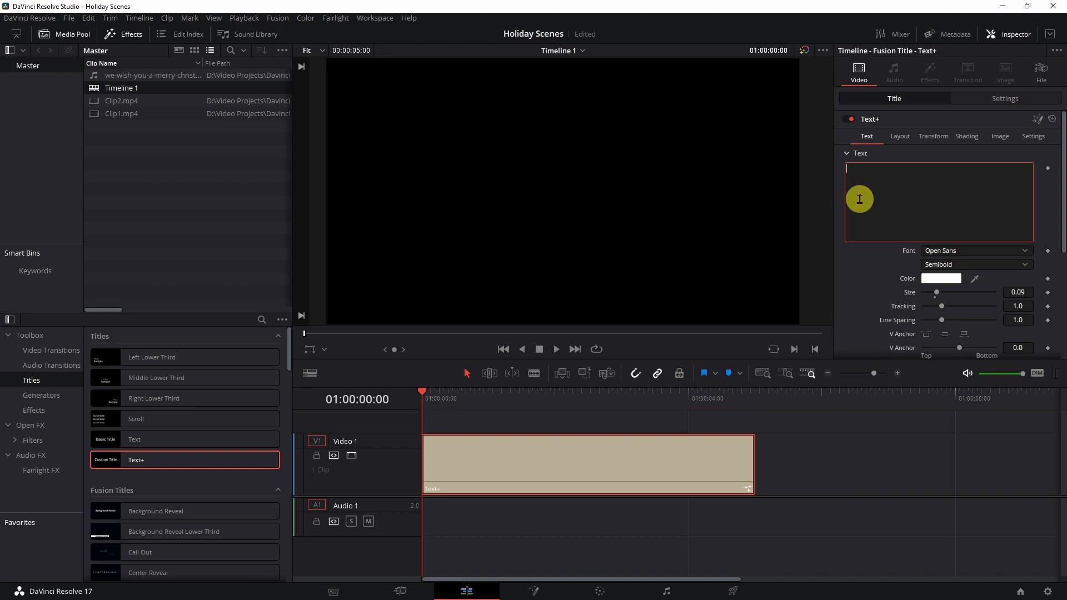
pyautogui.write('Holiday')
pyautogui.press('Return')
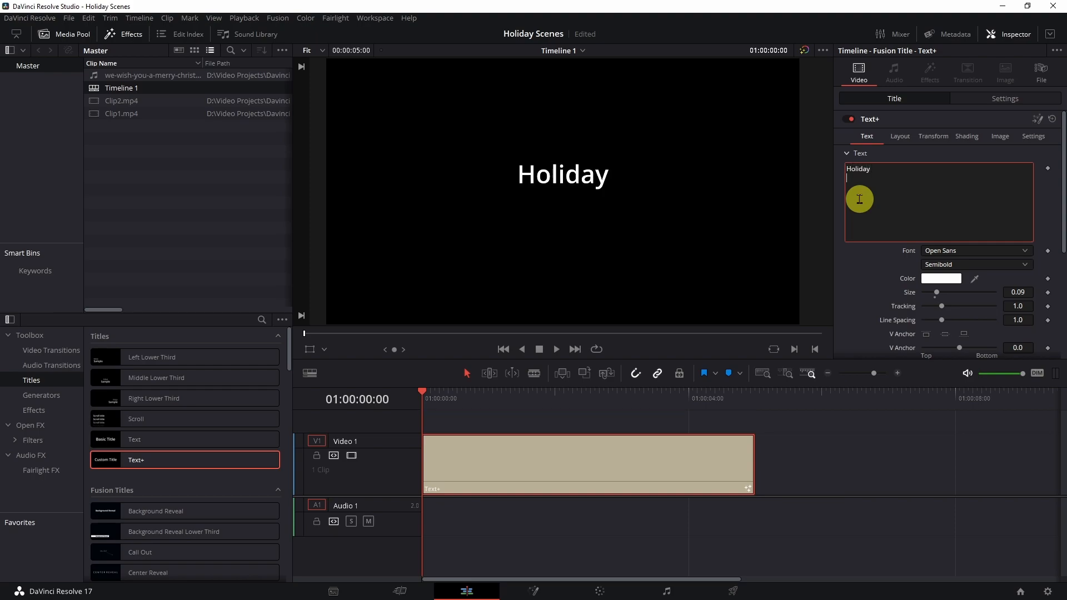
pyautogui.write('scenes')
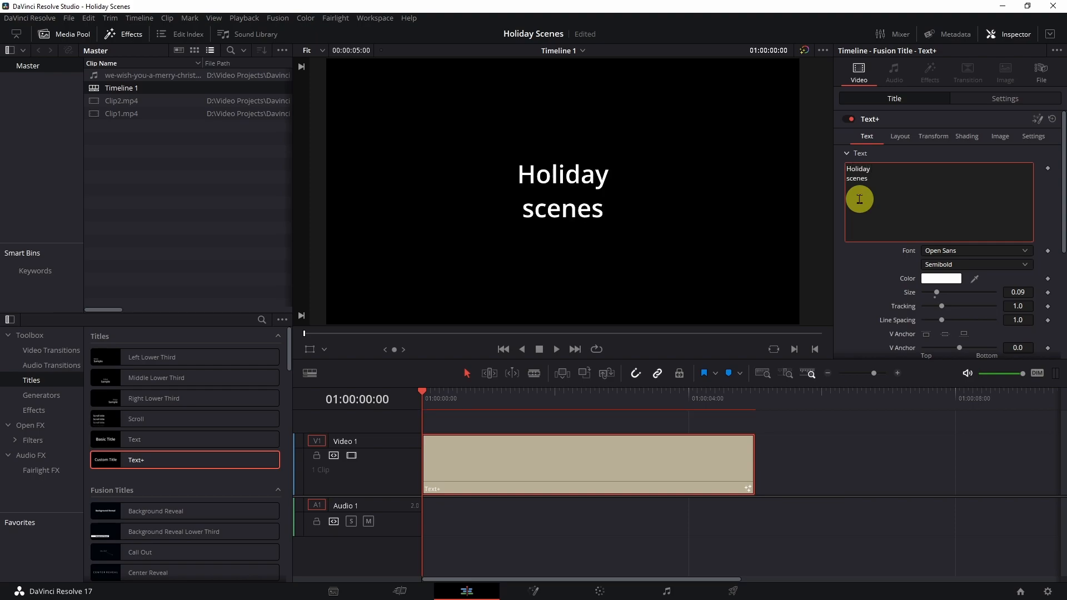
pyautogui.press('BackSpace')
pyautogui.press('BackSpace')
pyautogui.press('BackSpace')
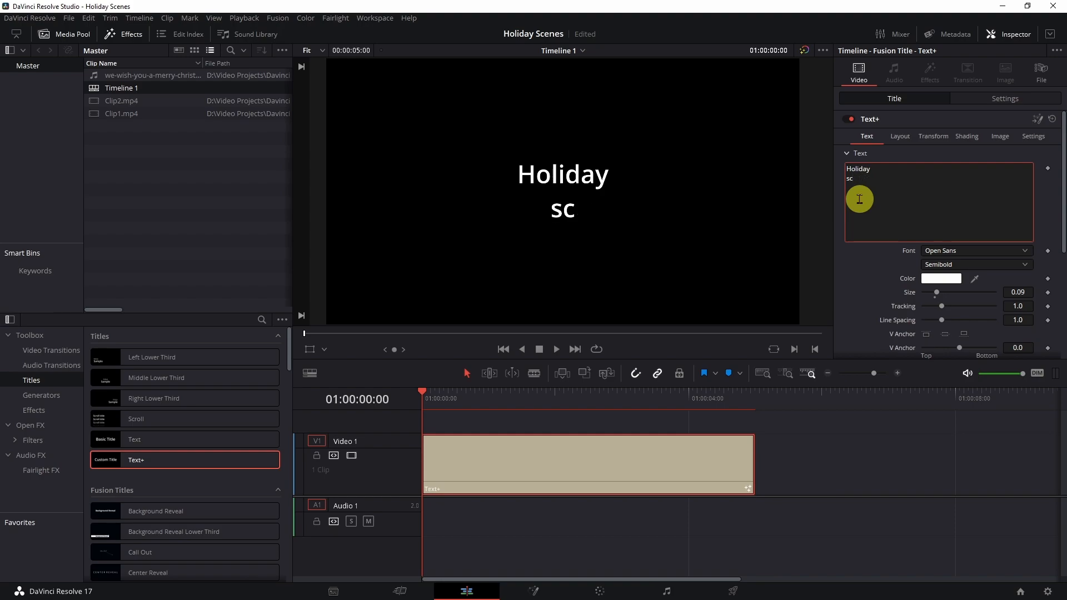
pyautogui.write('enews')
pyautogui.press('BackSpace')
pyautogui.press('BackSpace')
pyautogui.write('s')
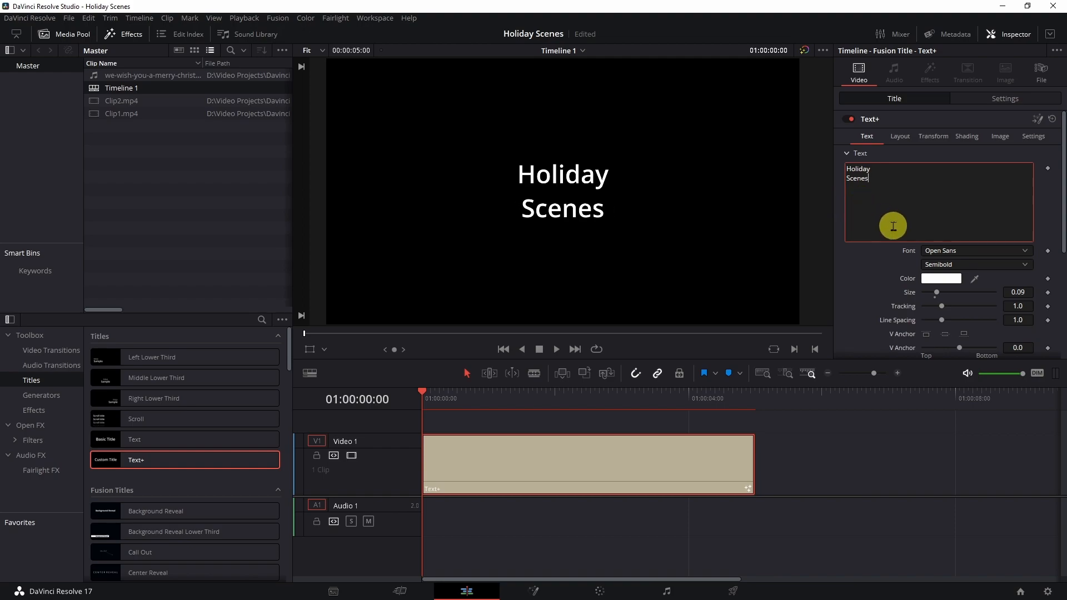
# Colour the title text red (#ff0000) and enlarge its size to about 0.248
pyautogui.click(941, 278)
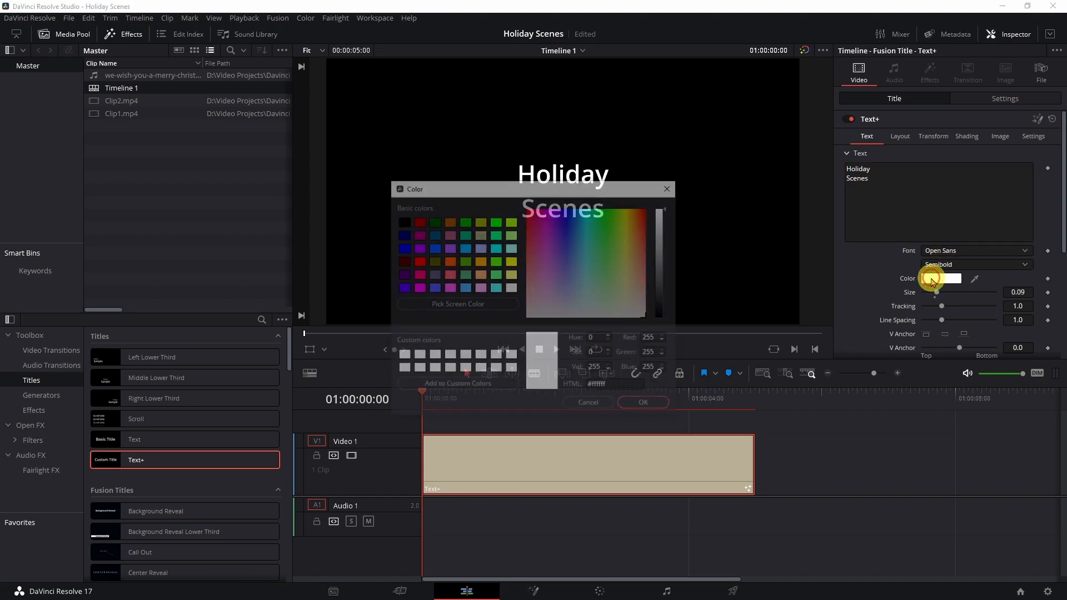
pyautogui.click(418, 261)
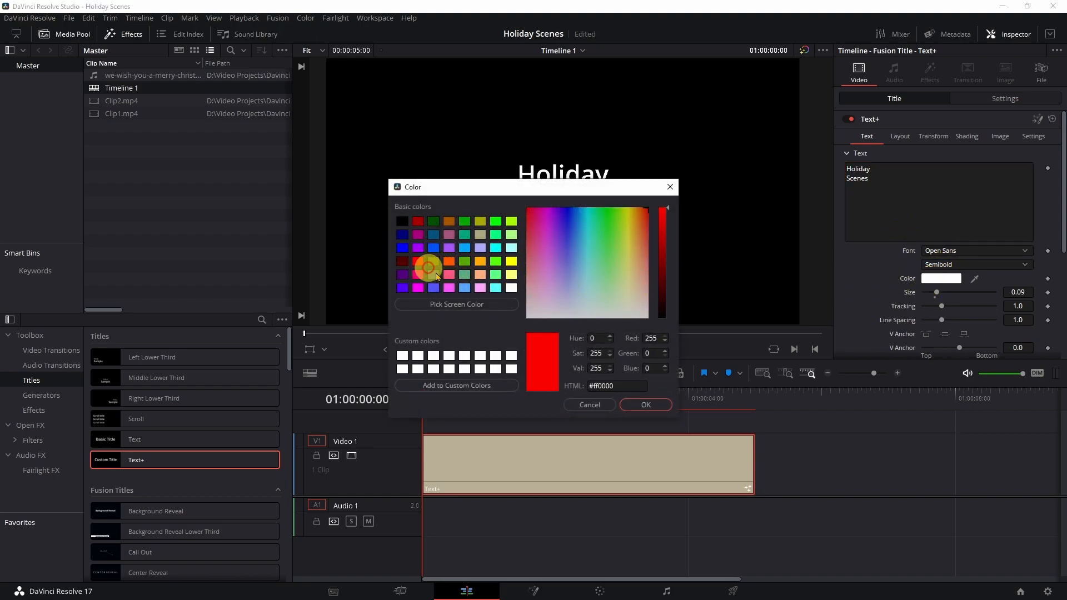
pyautogui.click(632, 405)
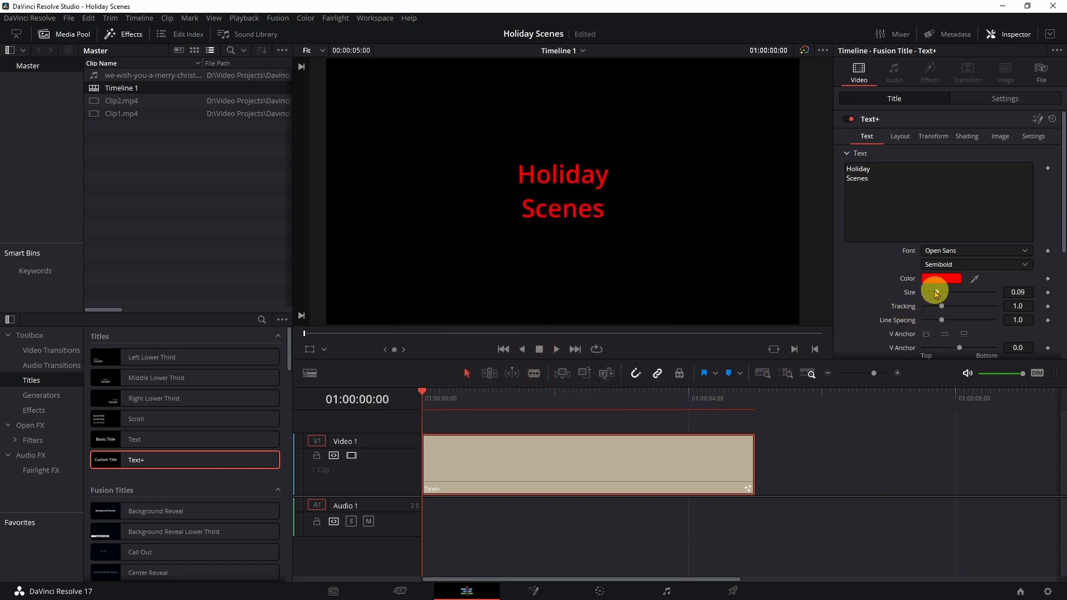
pyautogui.moveTo(936, 293); pyautogui.dragTo(959, 296)
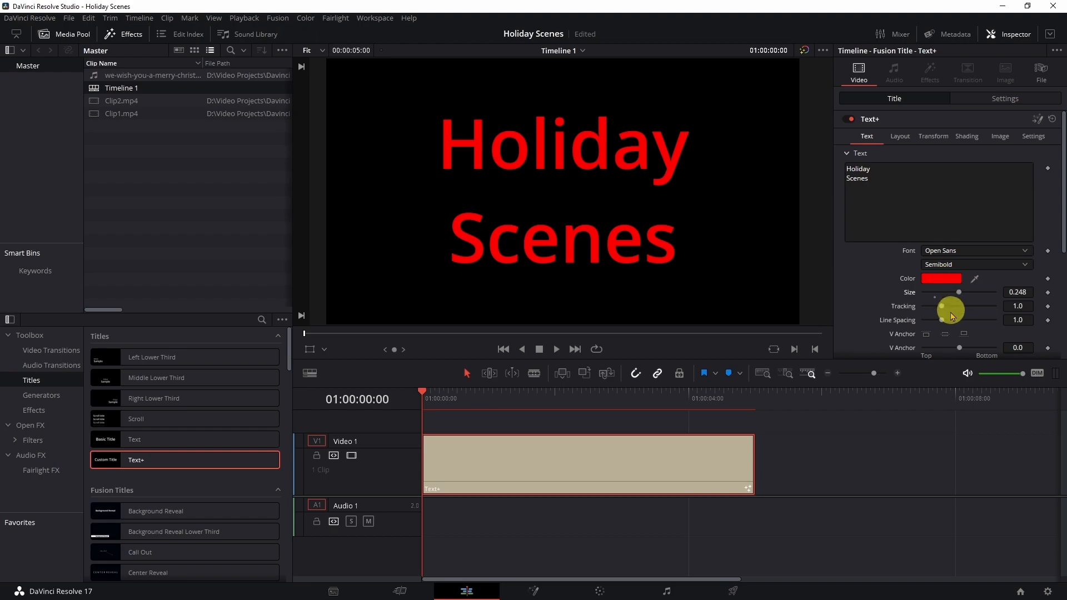
# Place Clip1.mp4 on track Video 1 after the title, starting at 01:00:05:12
pyautogui.click(783, 401)
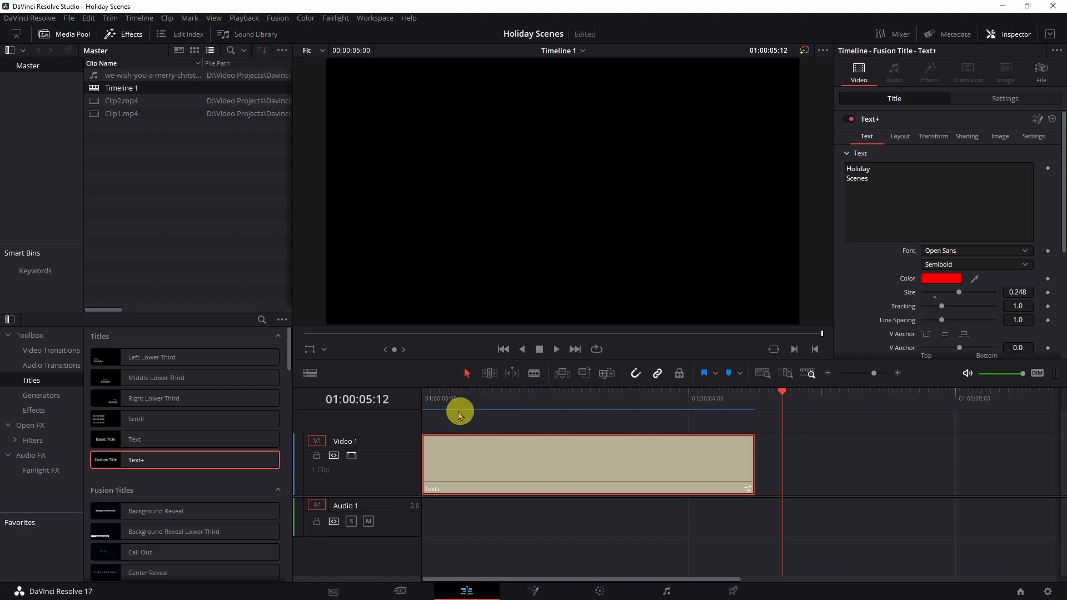
pyautogui.click(125, 118)
pyautogui.moveTo(125, 117); pyautogui.dragTo(790, 492)
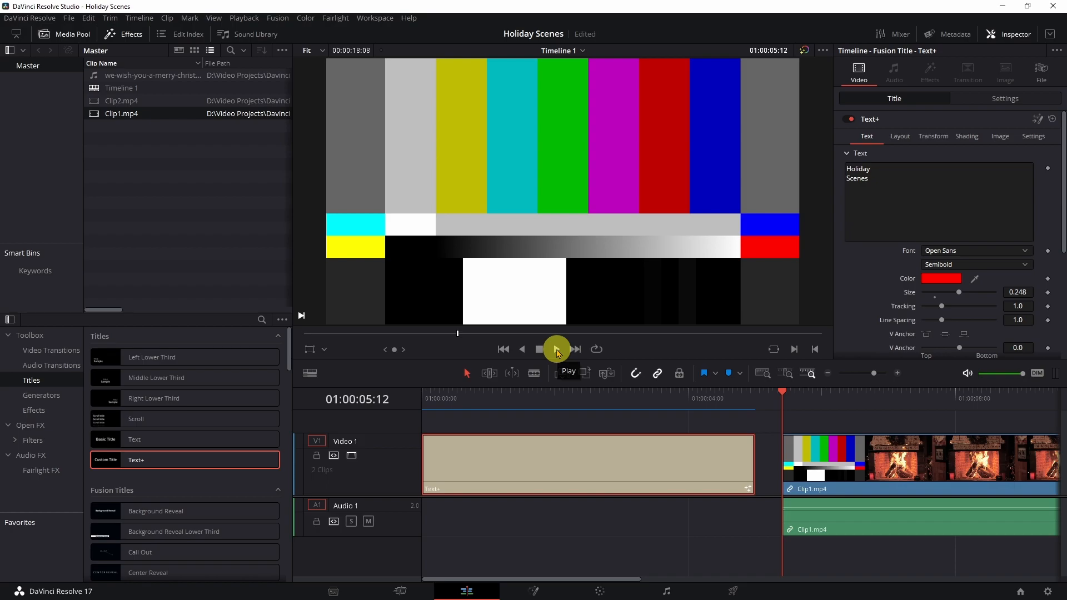
# Split Clip1.mp4 at 01:00:07:25, past the colour bars, and delete the section before the cut
pyautogui.click(557, 351)
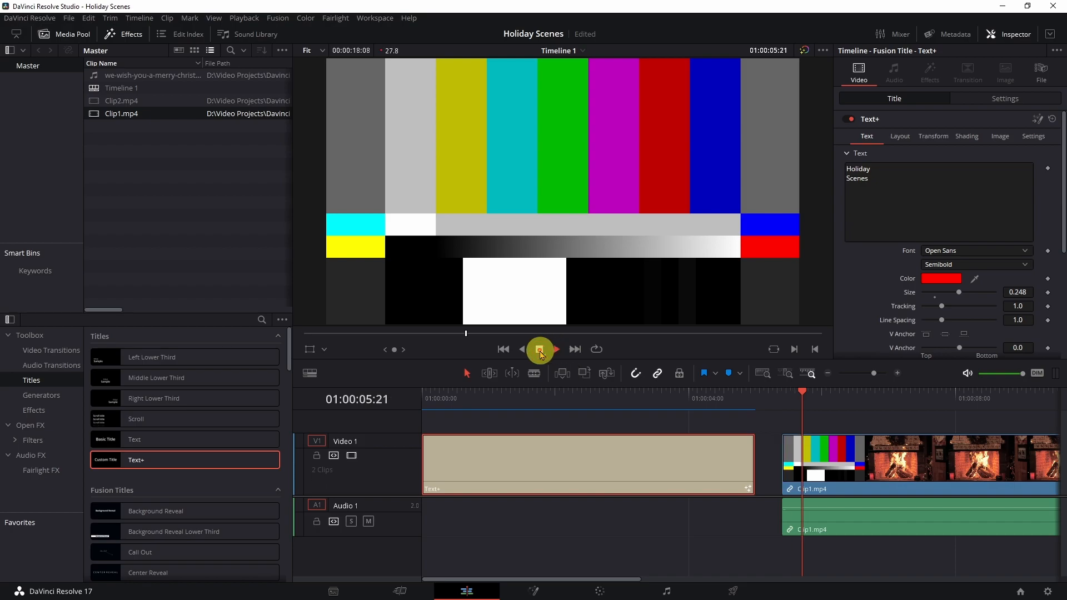
pyautogui.click(540, 349)
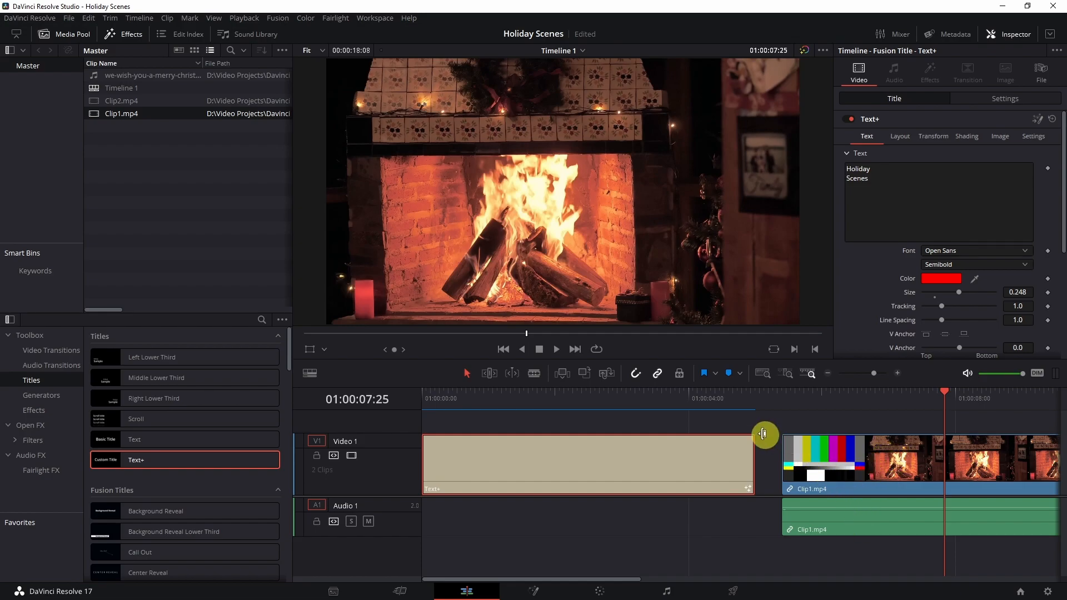
pyautogui.click(535, 377)
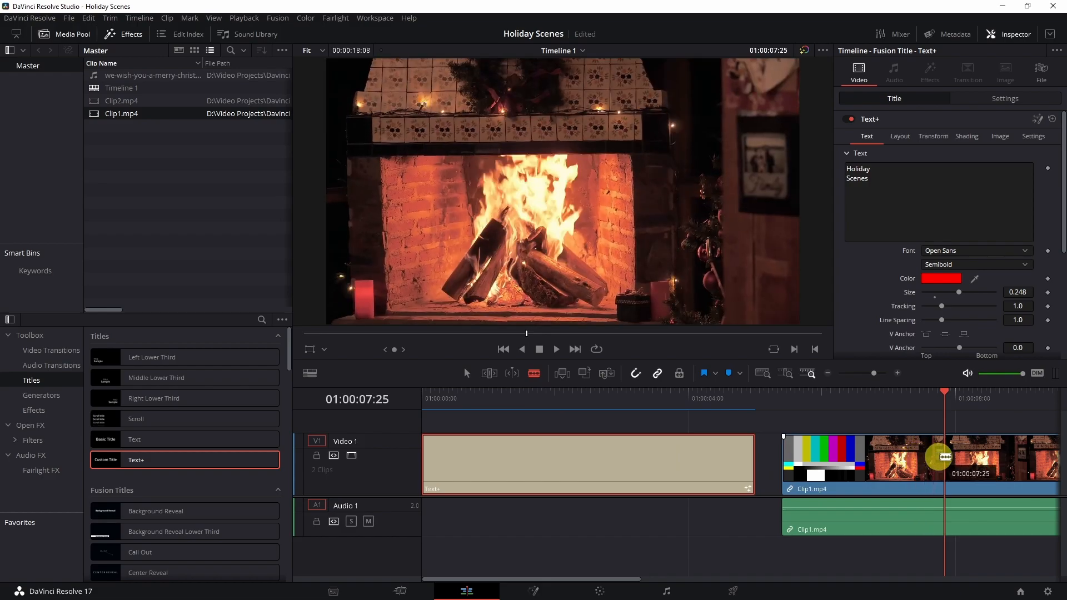
pyautogui.click(944, 457)
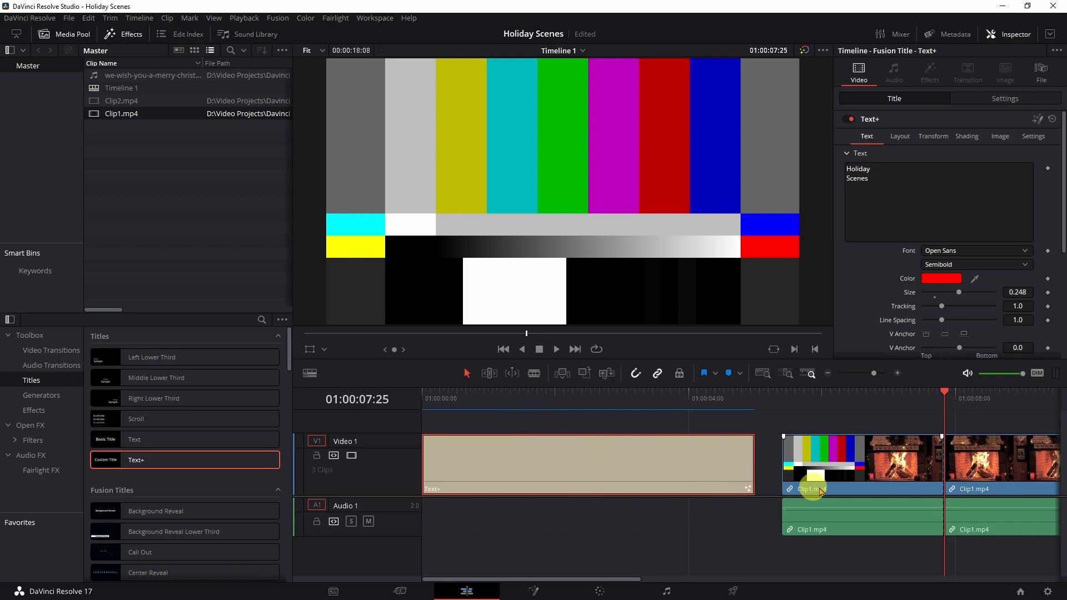
pyautogui.click(860, 465)
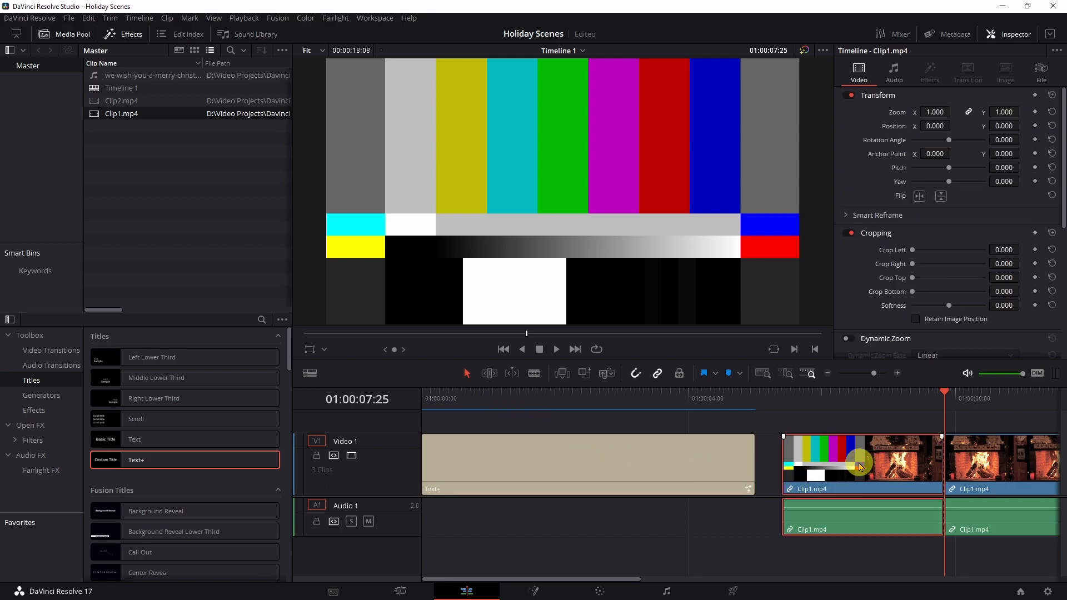
pyautogui.press('BackSpace')
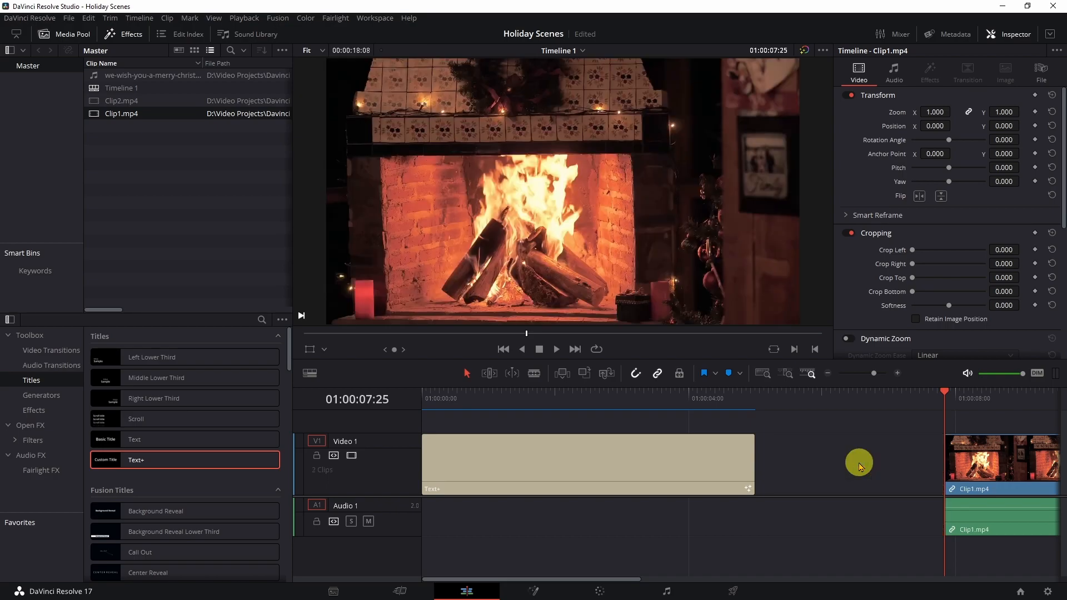
# Move Clip1.mp4 against the end of the title and add a Cross Dissolve transition at the cut between them
pyautogui.moveTo(1001, 466); pyautogui.dragTo(822, 465)
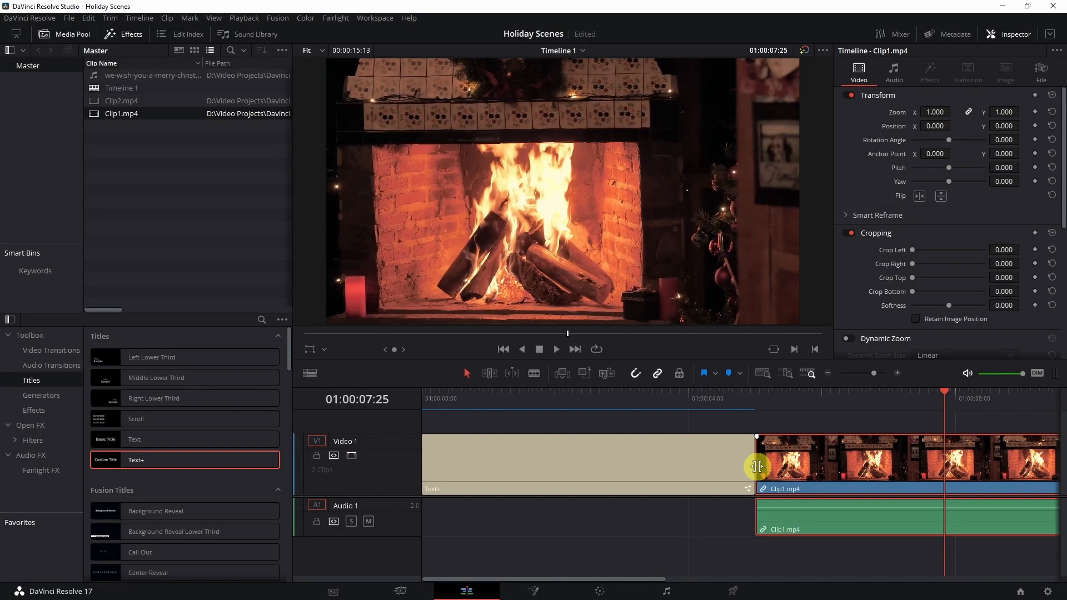
pyautogui.click(758, 467)
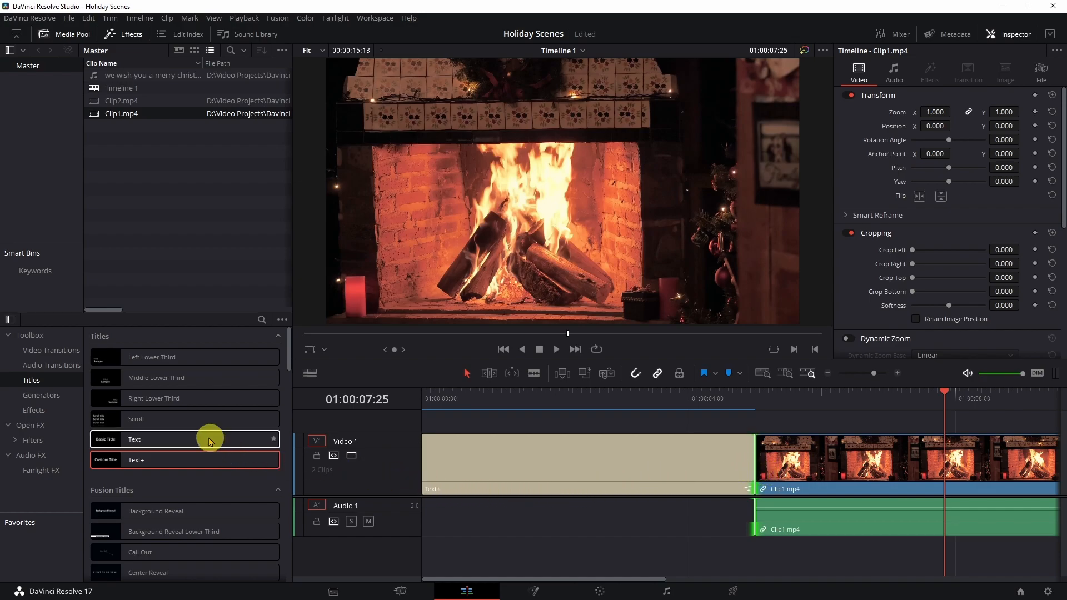
pyautogui.click(57, 351)
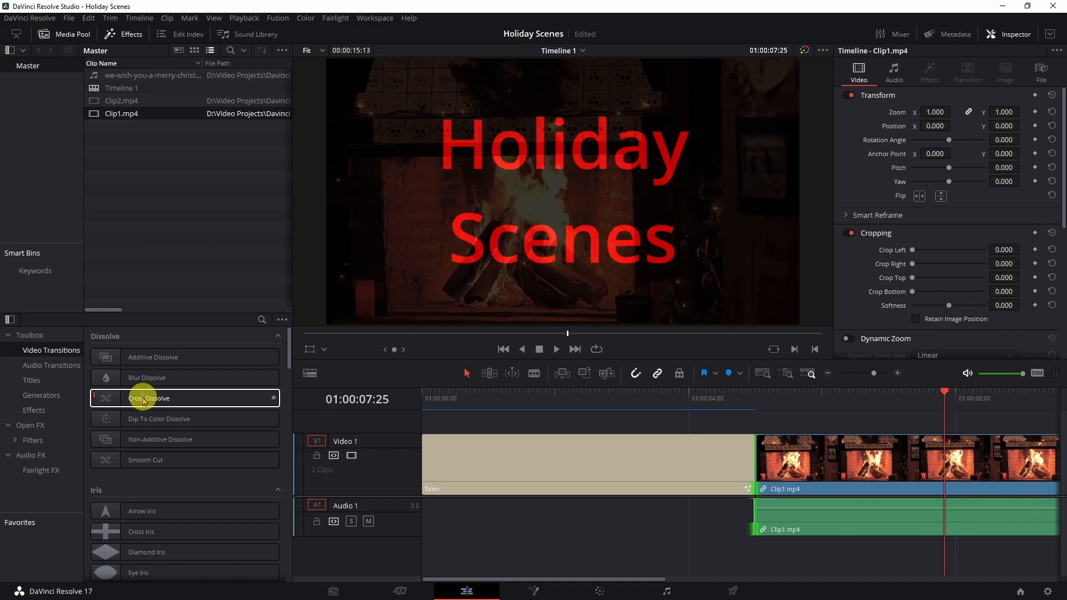
pyautogui.rightClick(143, 401)
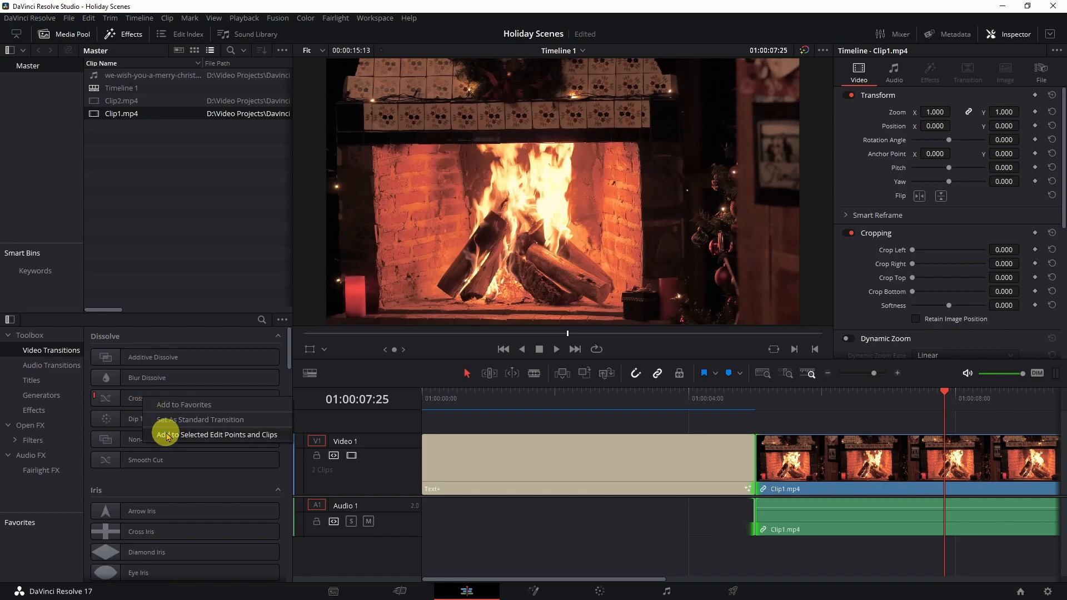
pyautogui.click(185, 436)
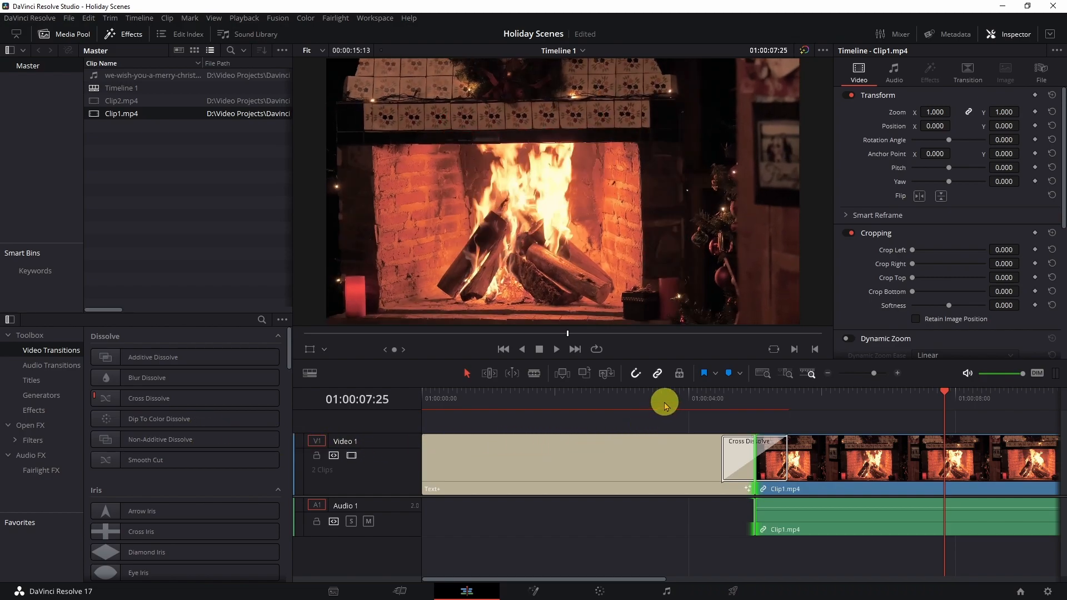
# Play back the Cross Dissolve between the title and Clip1.mp4, starting from 01:00:03:01
pyautogui.click(624, 396)
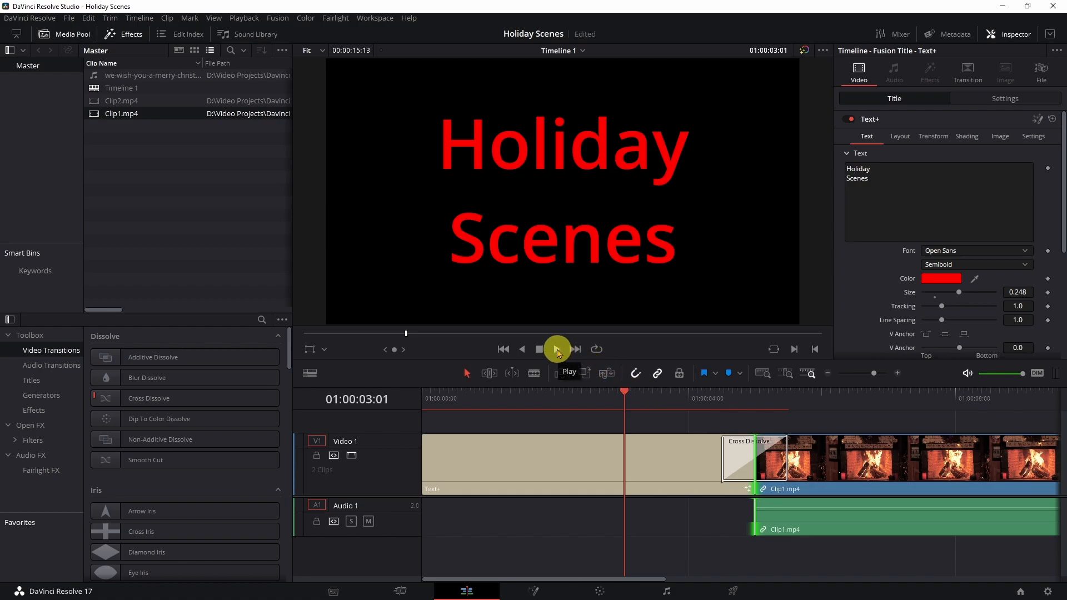
pyautogui.click(558, 351)
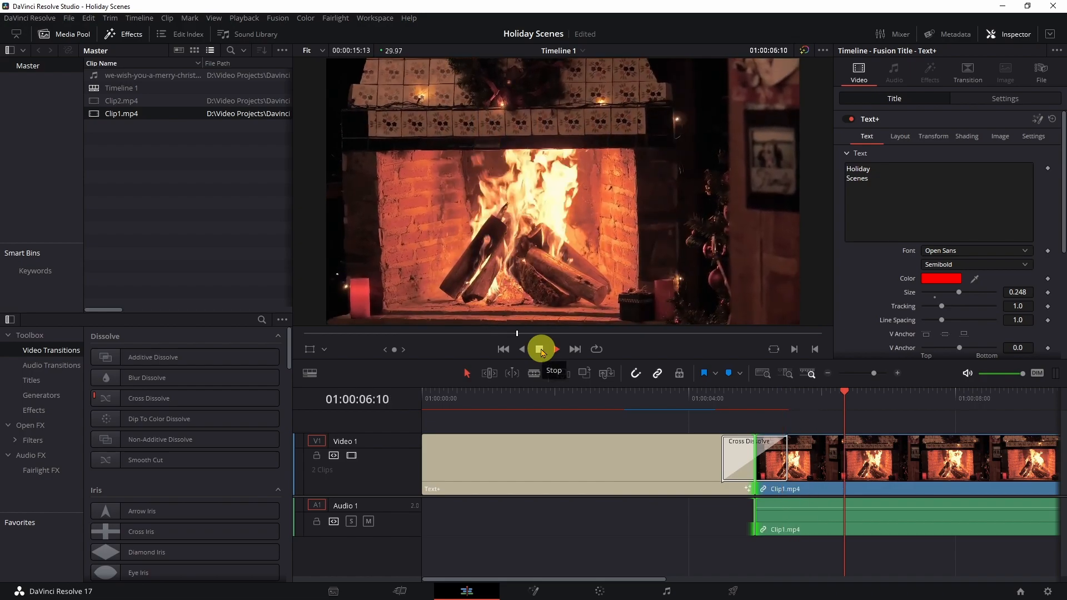
pyautogui.click(541, 350)
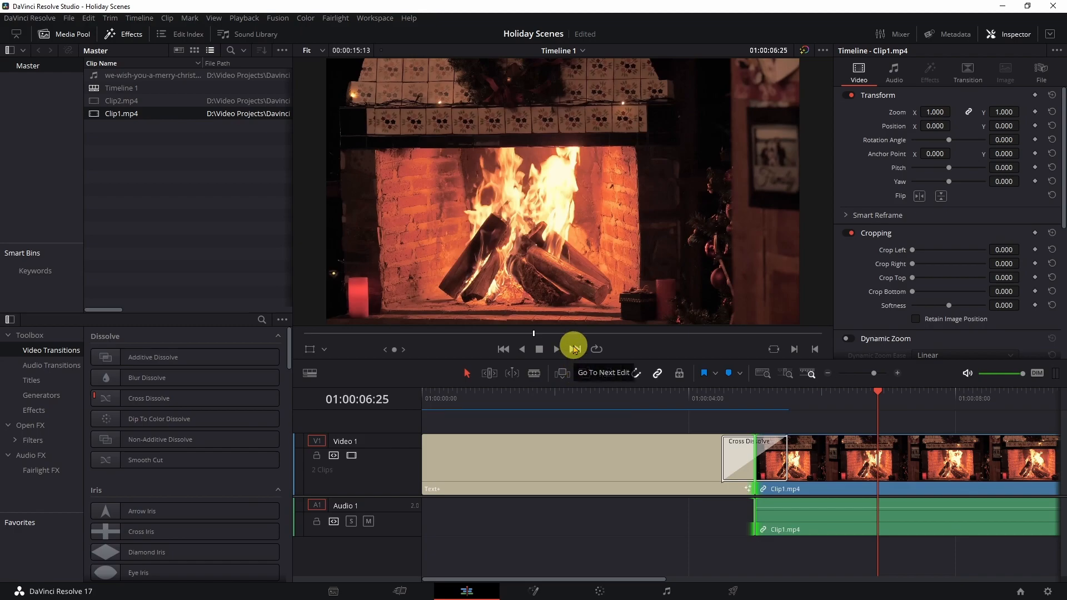
# Place Clip2.mp4 on track Video 1 directly after the end of Clip1.mp4, at 01:00:15:13
pyautogui.click(575, 348)
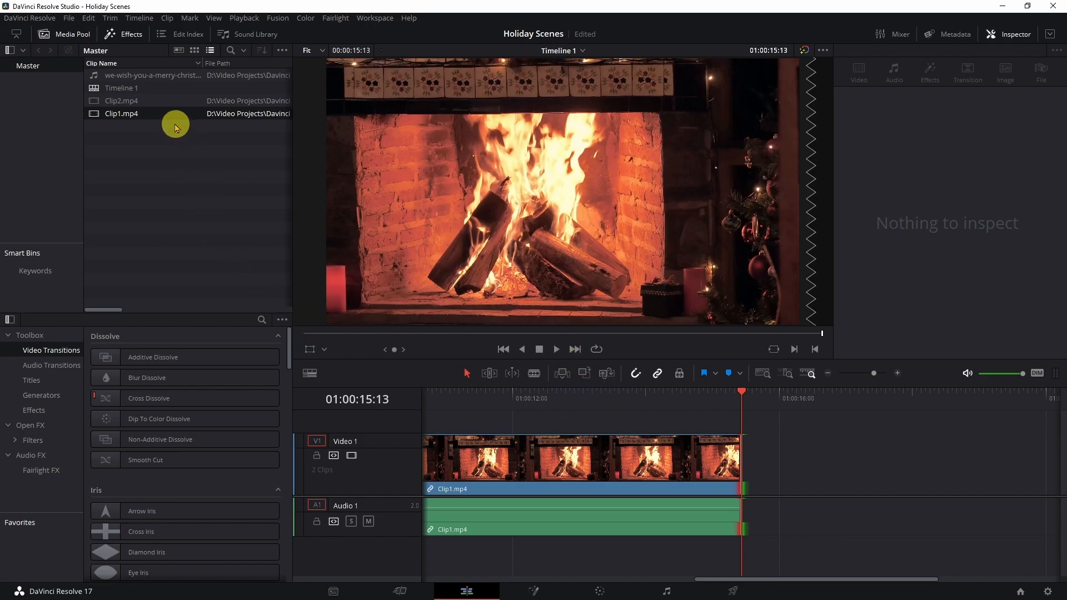
pyautogui.click(137, 103)
pyautogui.moveTo(137, 103); pyautogui.dragTo(784, 502)
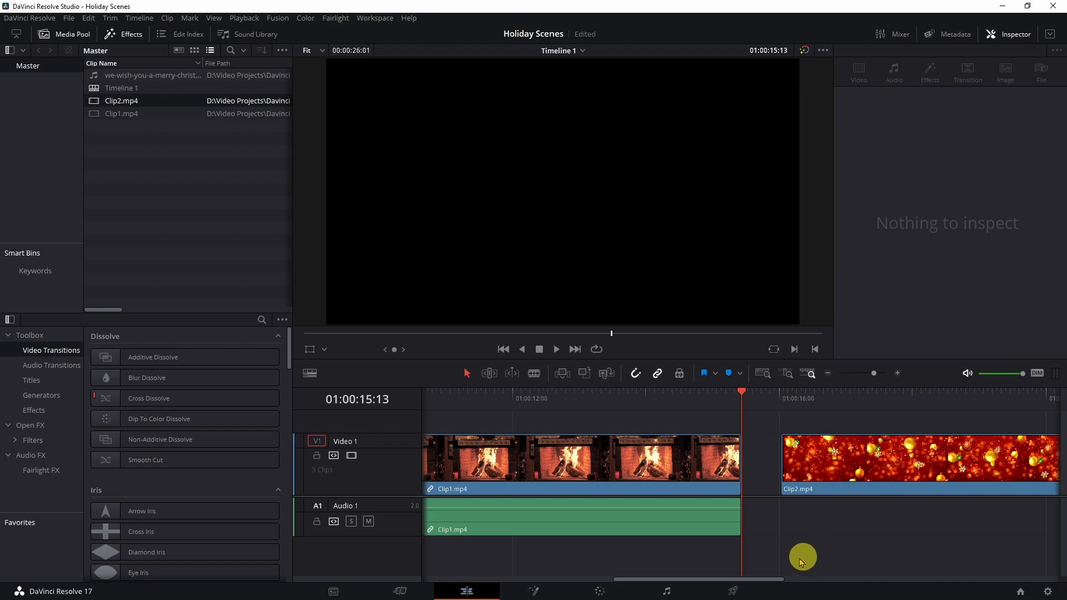
pyautogui.moveTo(924, 471); pyautogui.dragTo(886, 471)
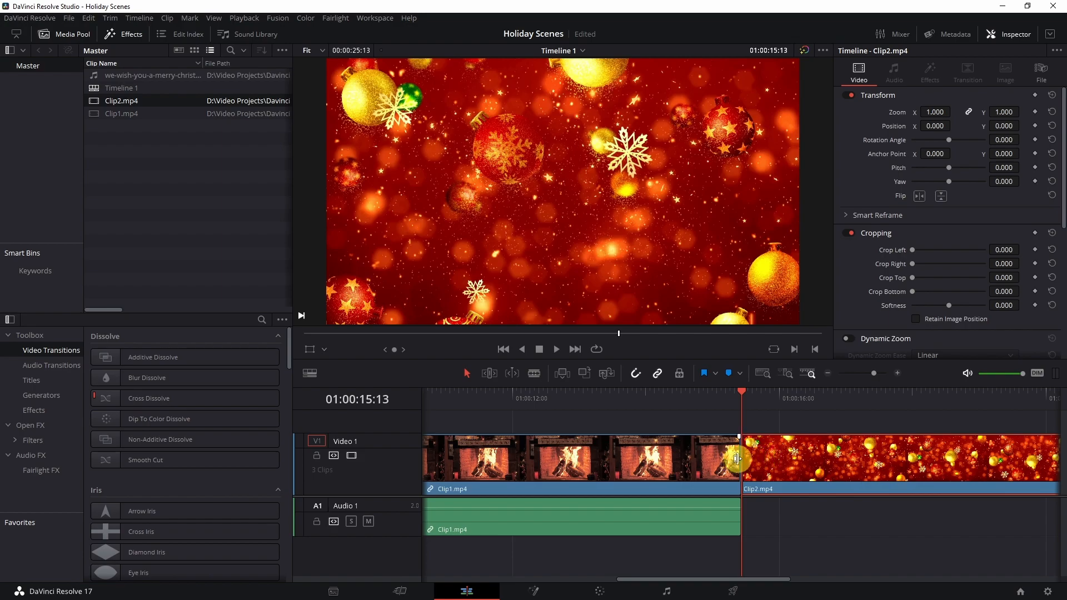
# Add a Cross Iris transition at the cut between Clip1.mp4 and Clip2.mp4, trimming the clips to make room for it
pyautogui.click(741, 459)
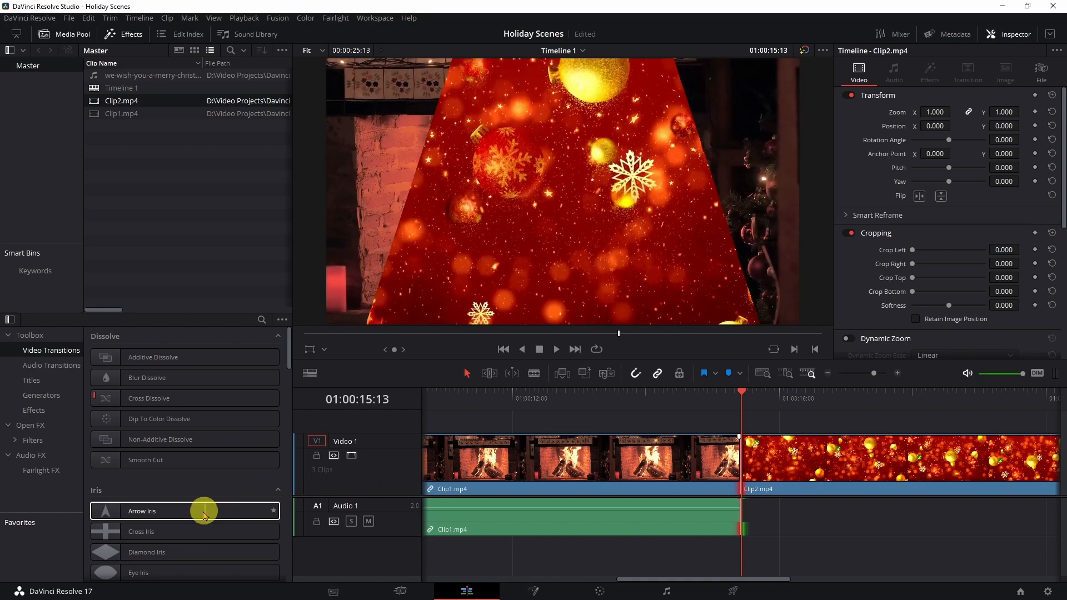
pyautogui.rightClick(176, 535)
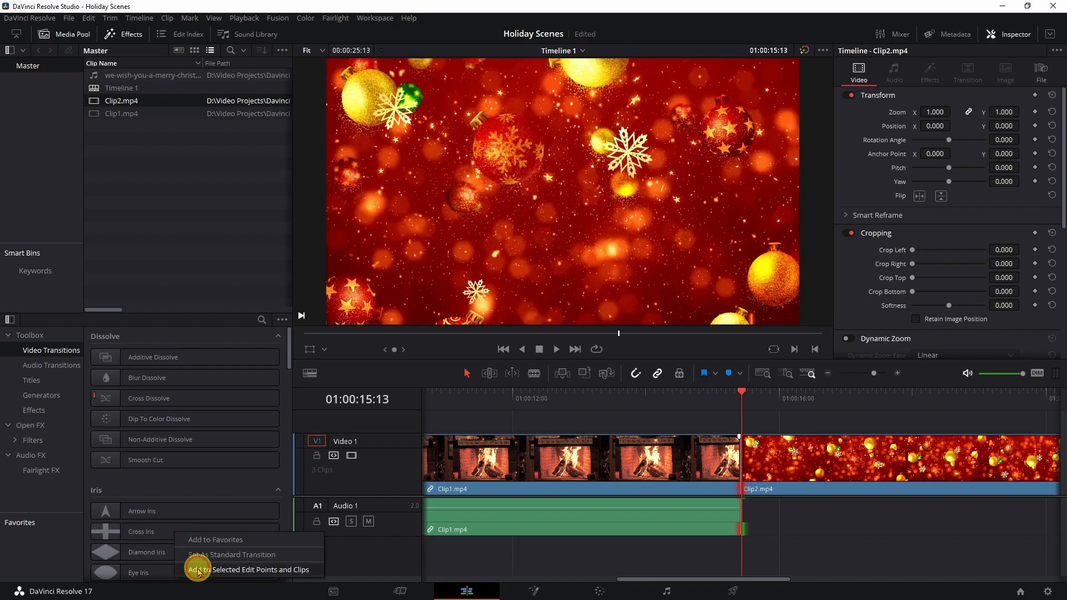
pyautogui.click(199, 570)
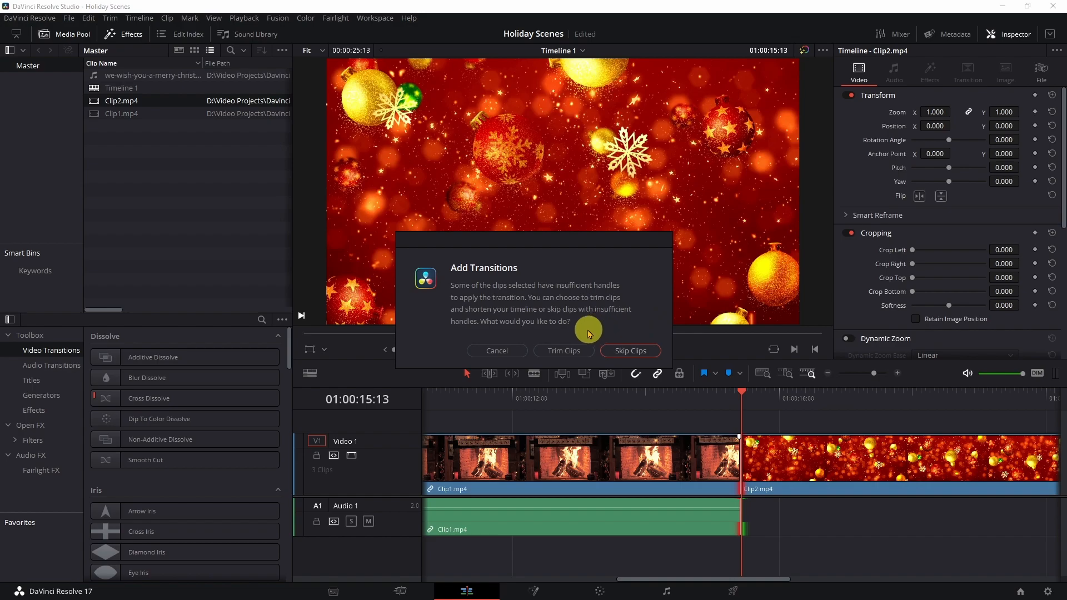
pyautogui.click(561, 351)
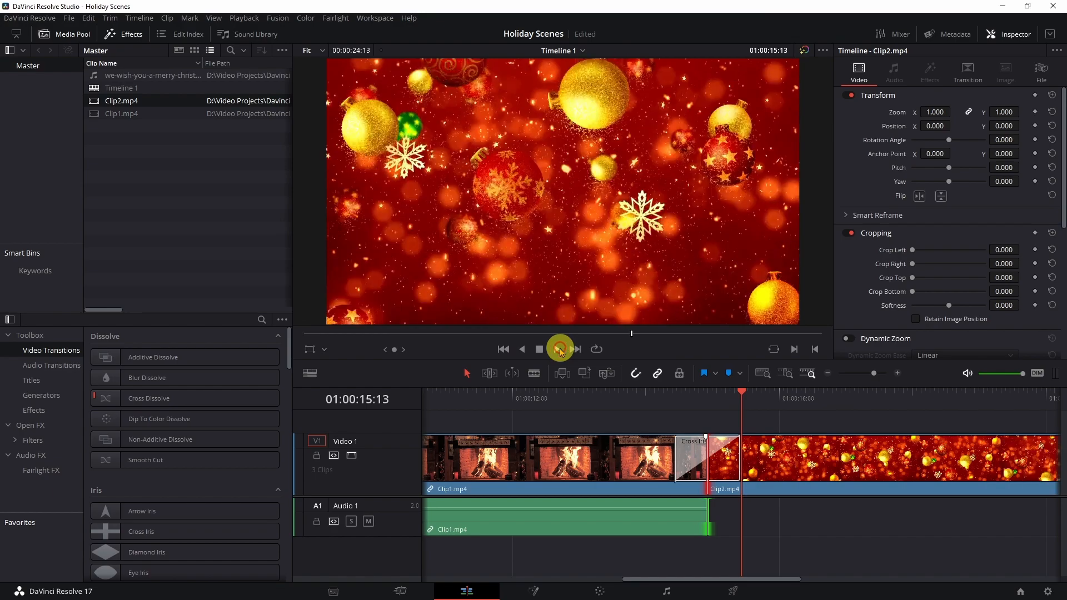
# Play back the Cross Iris transition between the two clips, starting from 01:00:13:29
pyautogui.click(645, 399)
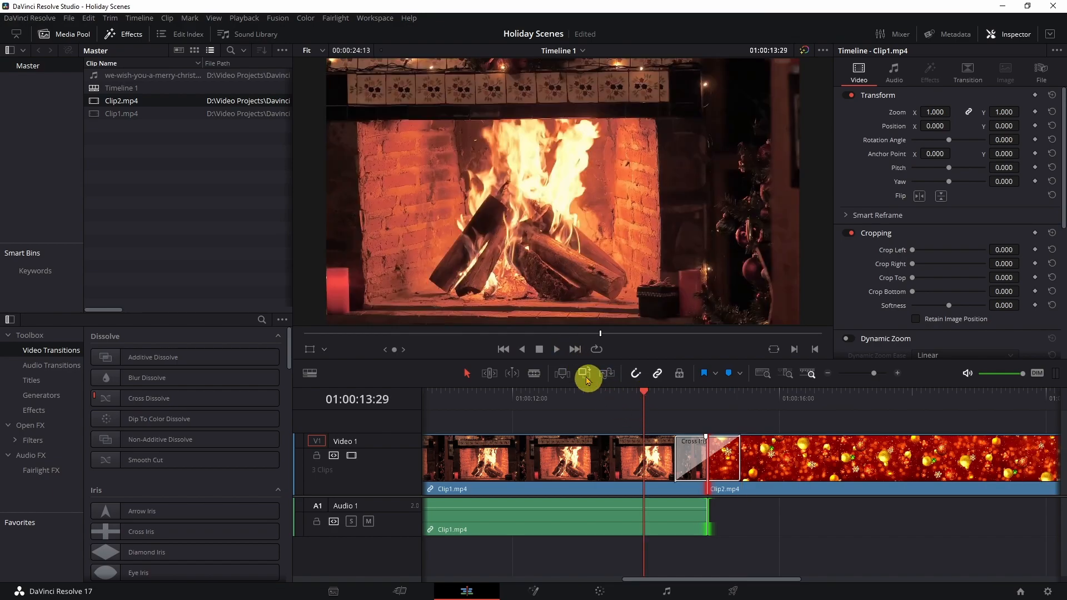
pyautogui.click(557, 350)
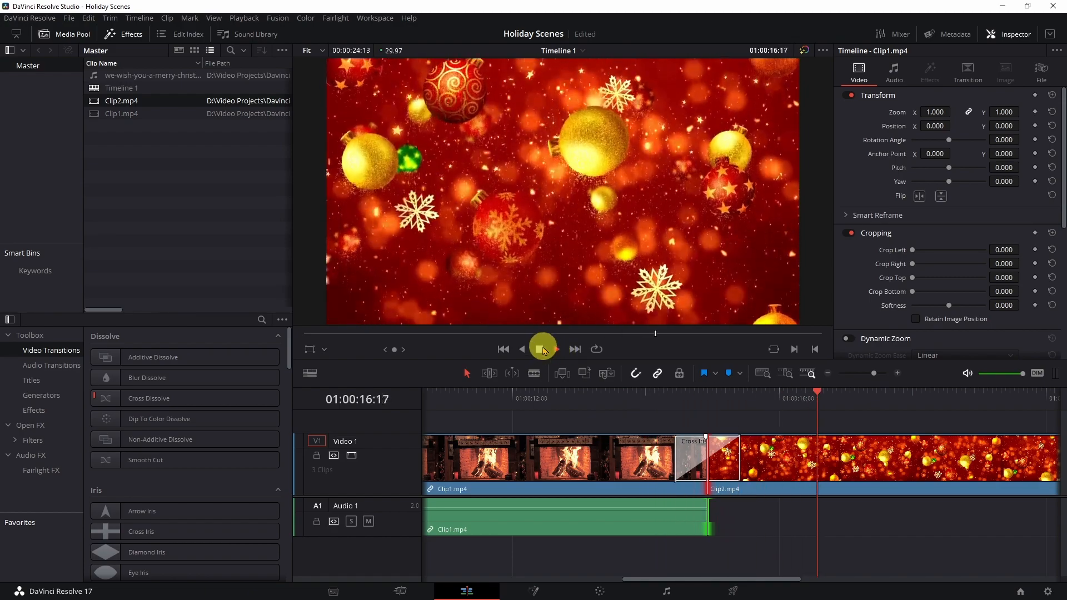
pyautogui.click(540, 349)
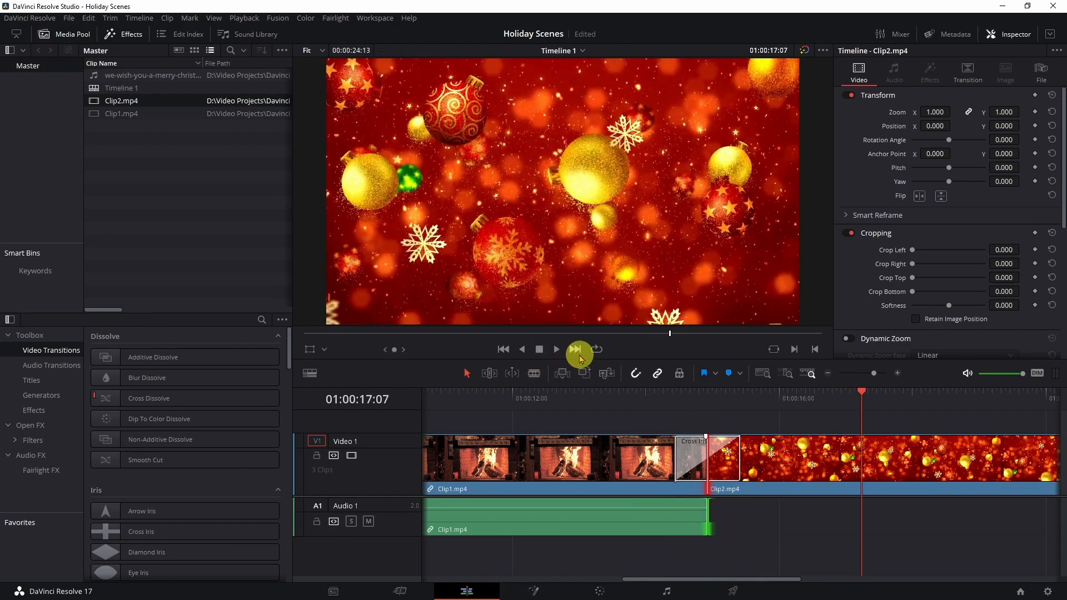
# Add a Scroll title directly after Clip2.mp4 at 01:00:24:13 and set its text to "Happy" and "Holidays" on two lines
pyautogui.click(577, 353)
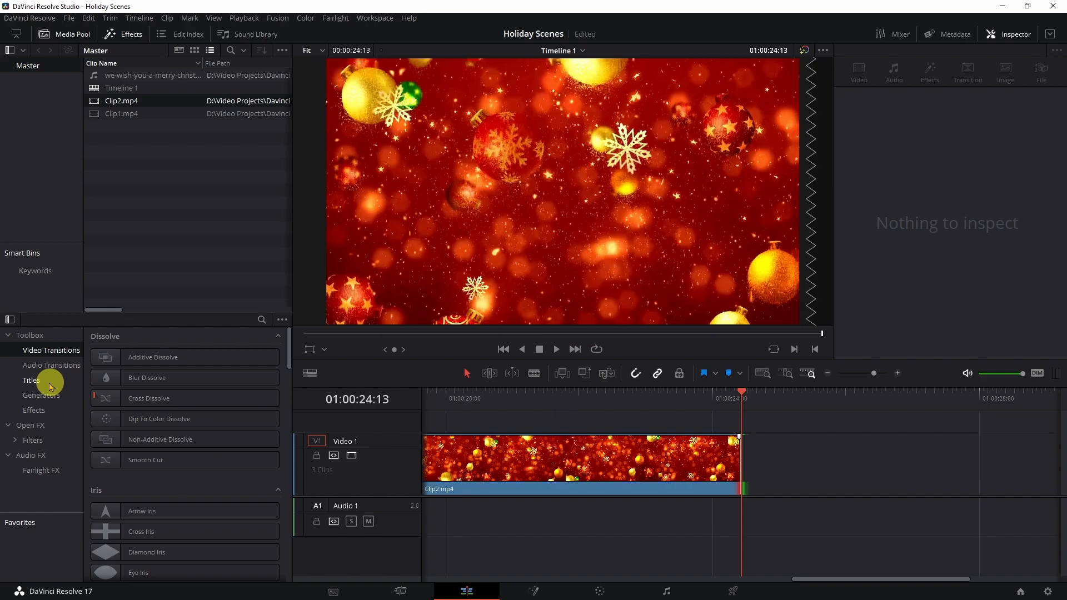
pyautogui.click(34, 381)
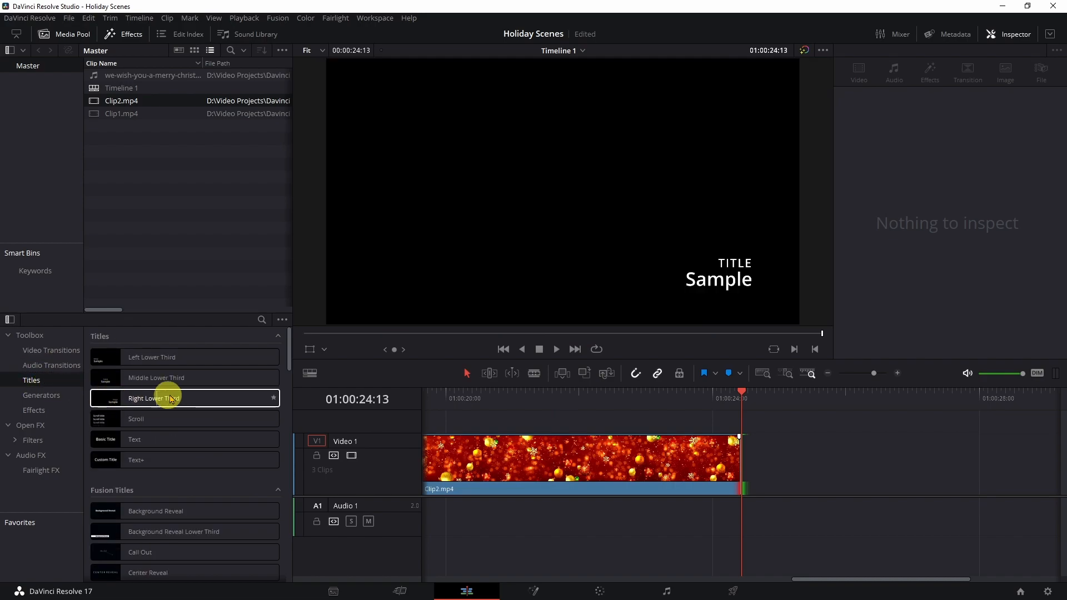
pyautogui.moveTo(251, 414); pyautogui.dragTo(739, 455)
pyautogui.click(909, 145)
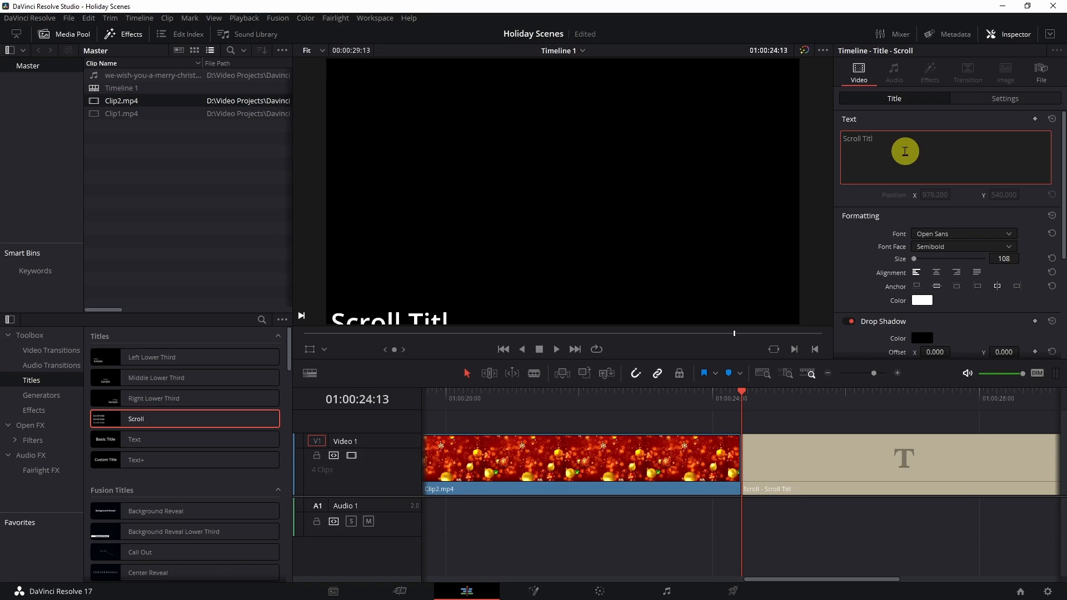
pyautogui.press('BackSpace')
pyautogui.press('BackSpace')
pyautogui.press('BackSpace')
pyautogui.press('BackSpace')
pyautogui.press('BackSpace')
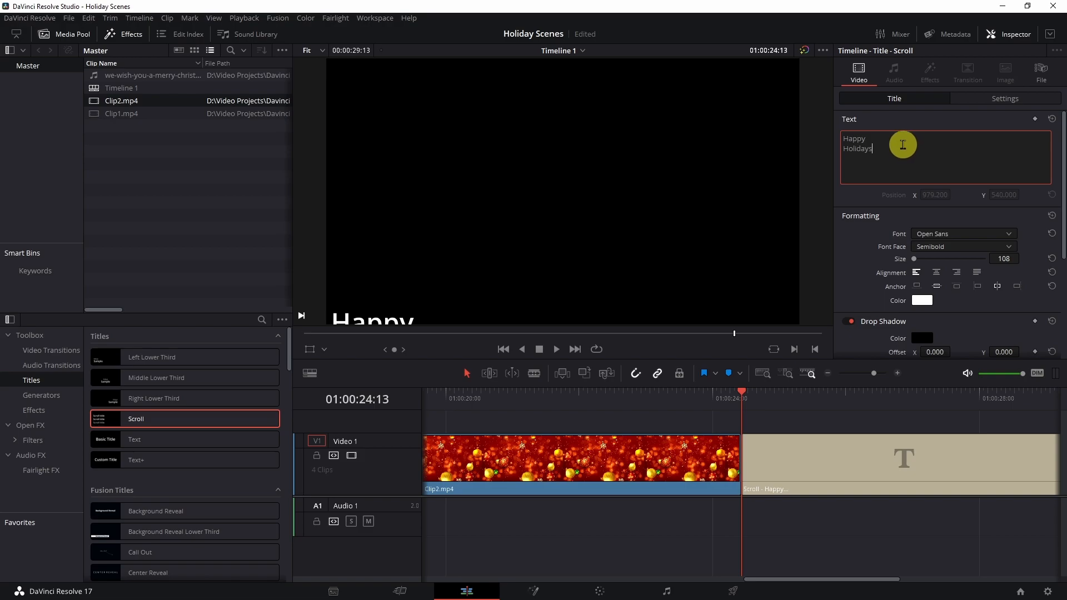
# Colour the scroll title text red (#ff0000) and centre-align it
pyautogui.click(922, 303)
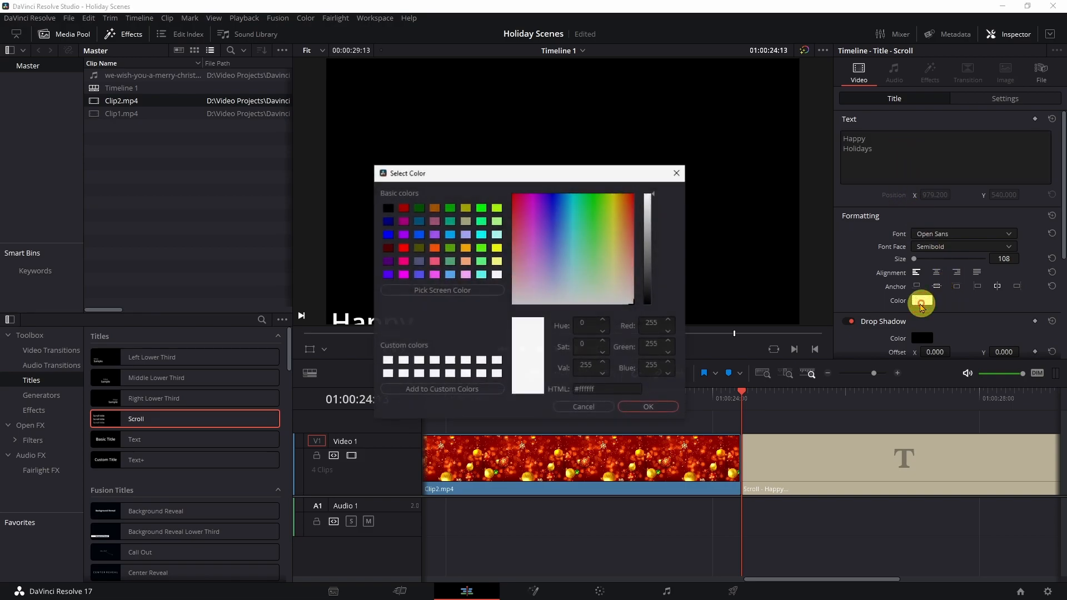
pyautogui.click(409, 250)
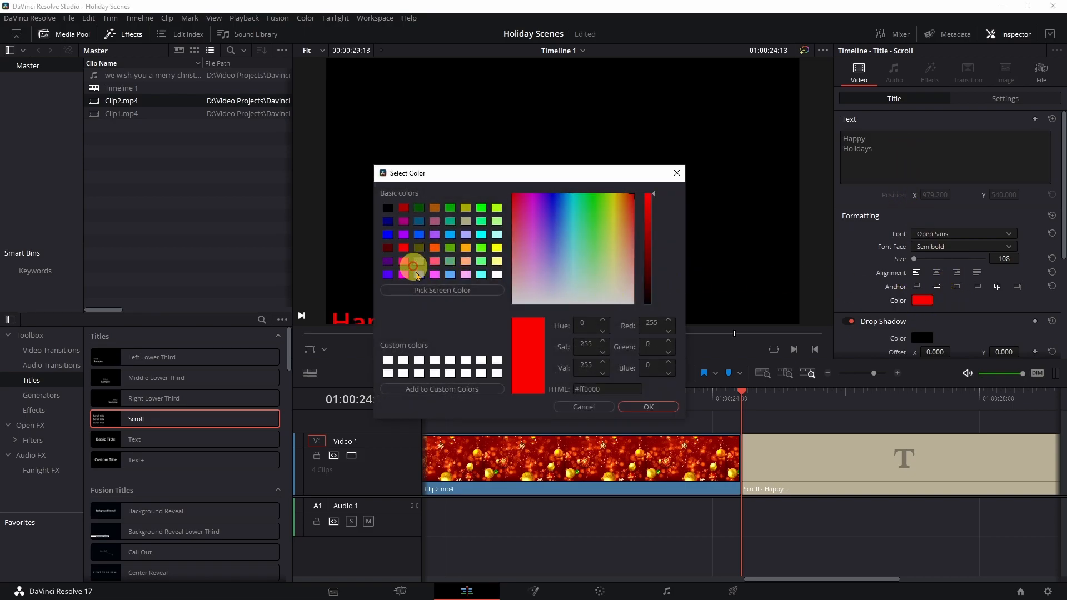
pyautogui.click(661, 410)
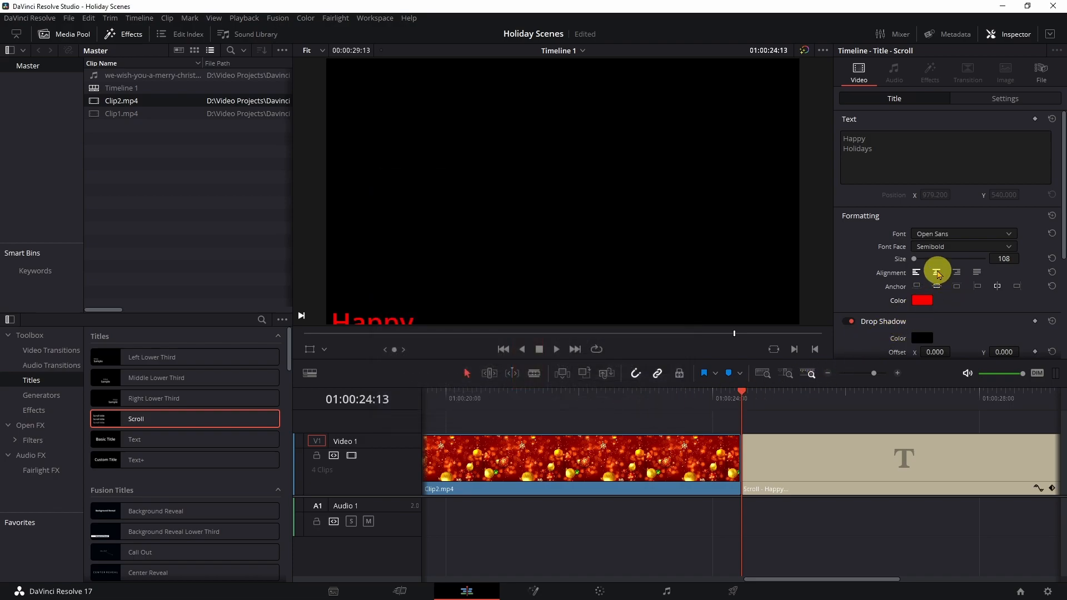
pyautogui.click(937, 273)
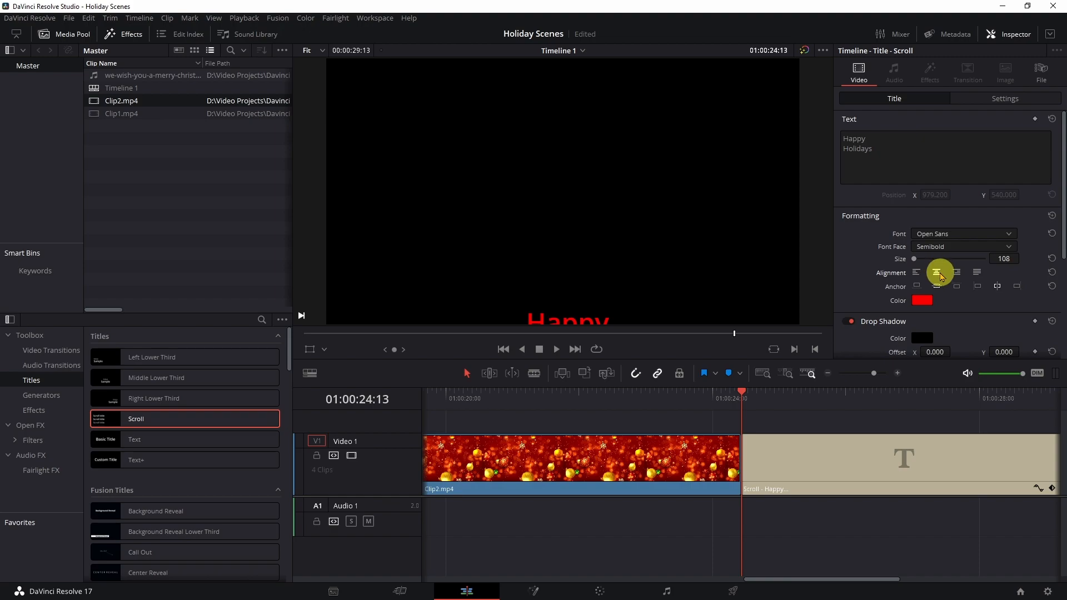
# Enlarge the scroll title text to a size of about 335, checking its fit in the frame at 01:00:26:22
pyautogui.scroll(-1, 995, 206)
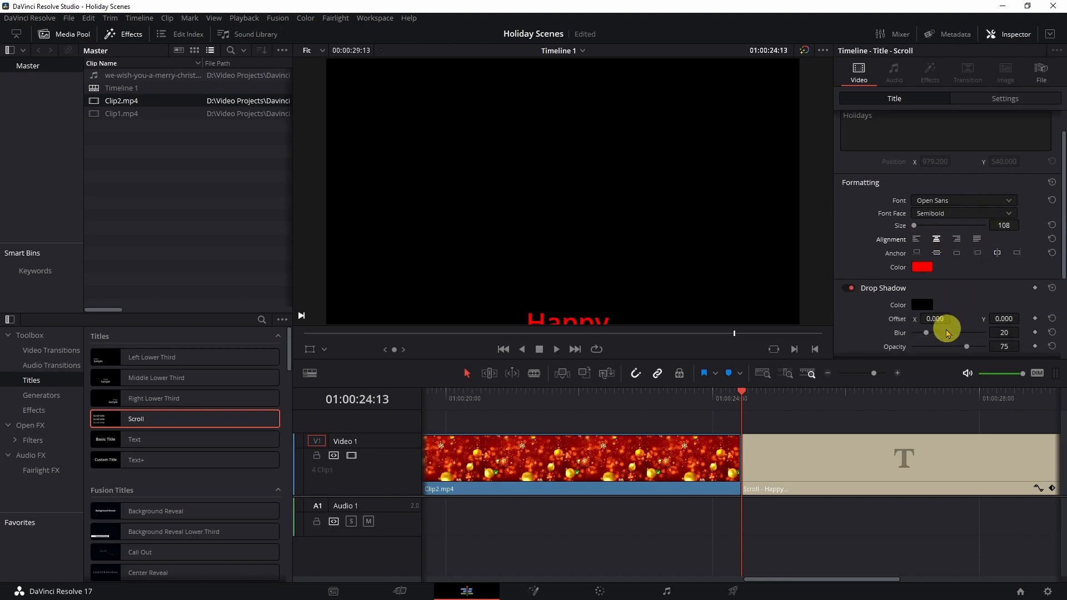
pyautogui.moveTo(915, 228); pyautogui.dragTo(923, 229)
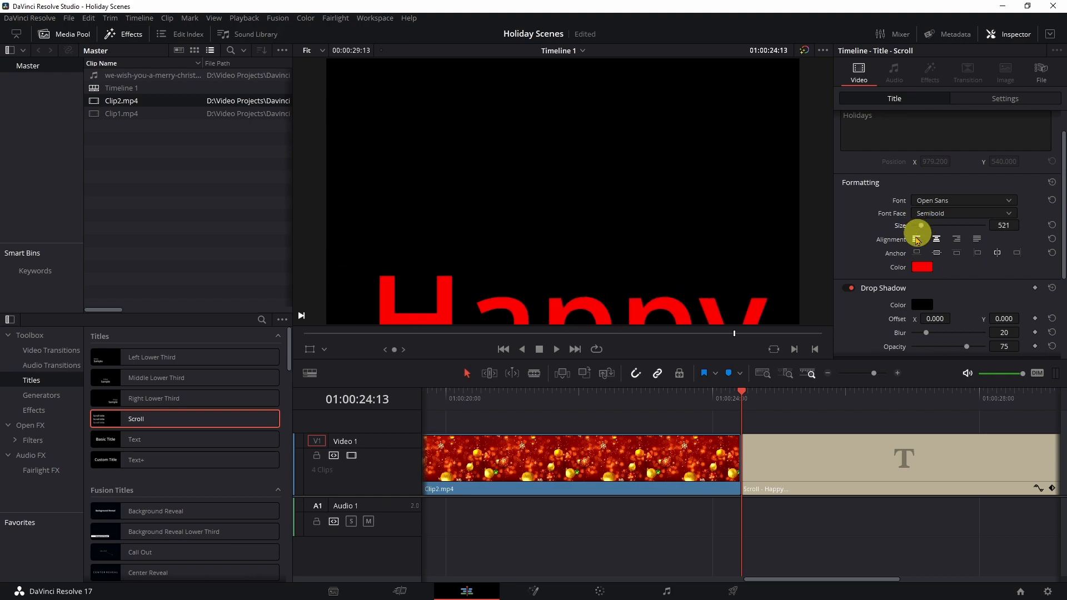
pyautogui.click(895, 396)
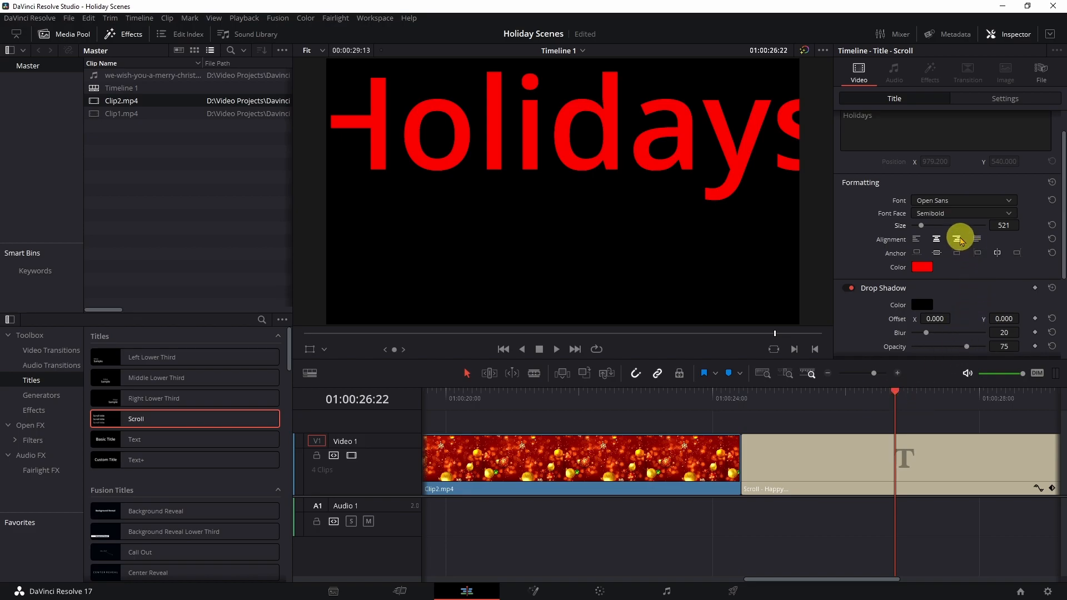
pyautogui.moveTo(922, 228); pyautogui.dragTo(919, 232)
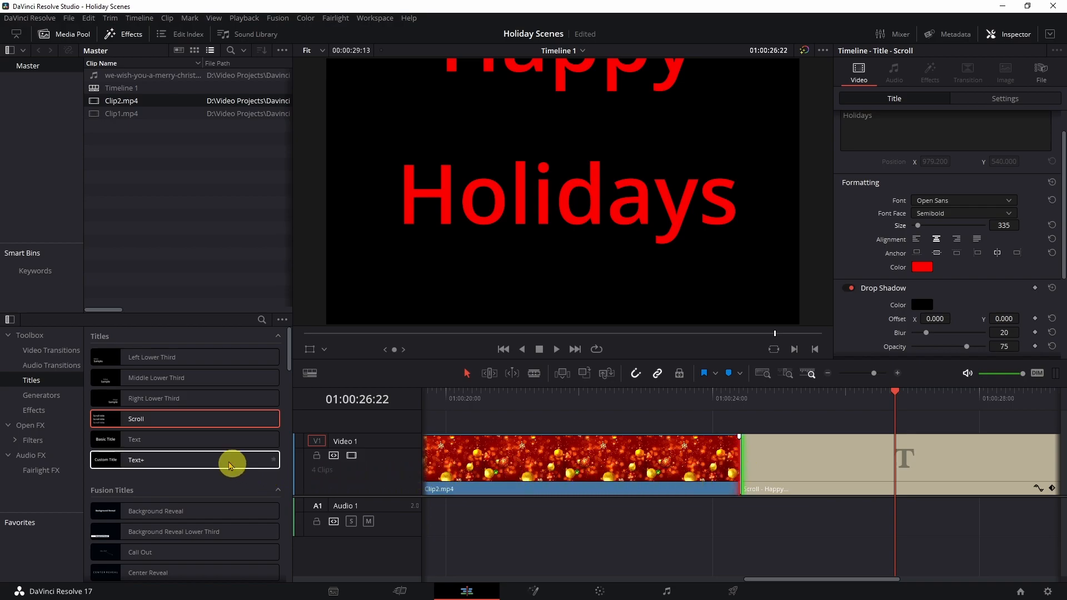
# Add a Blur Dissolve transition at the cut between Clip2.mp4 and the scroll title, trimming the clips to make room for it
pyautogui.click(47, 351)
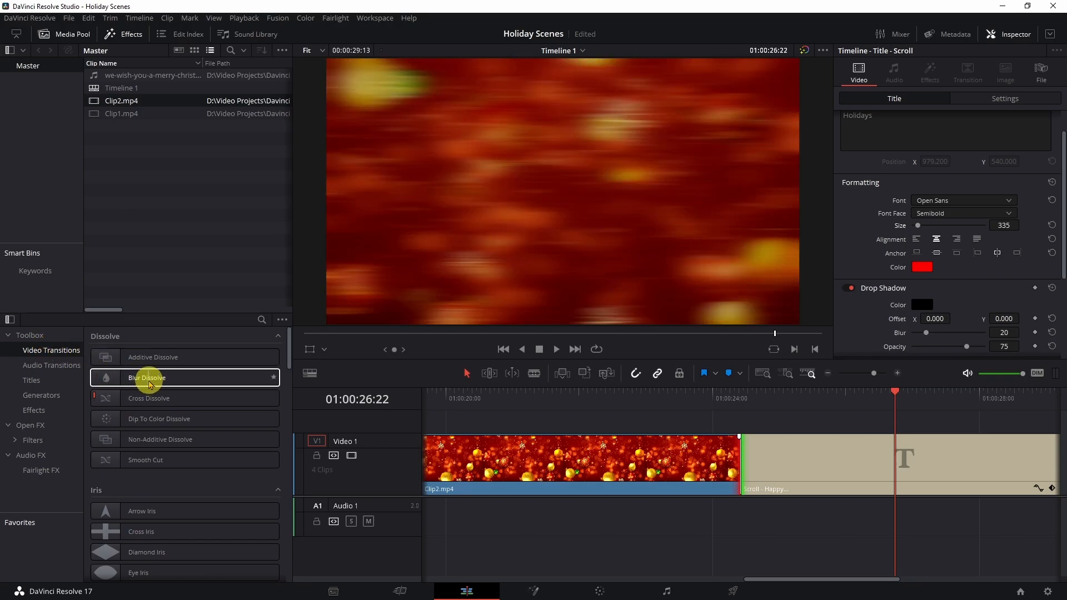
pyautogui.rightClick(149, 384)
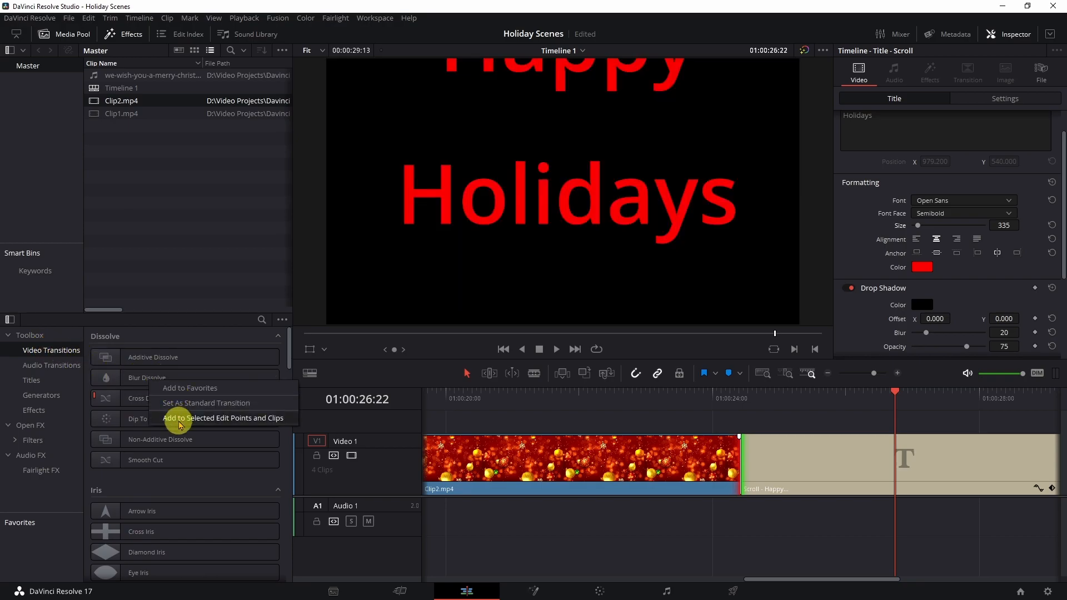
pyautogui.click(179, 421)
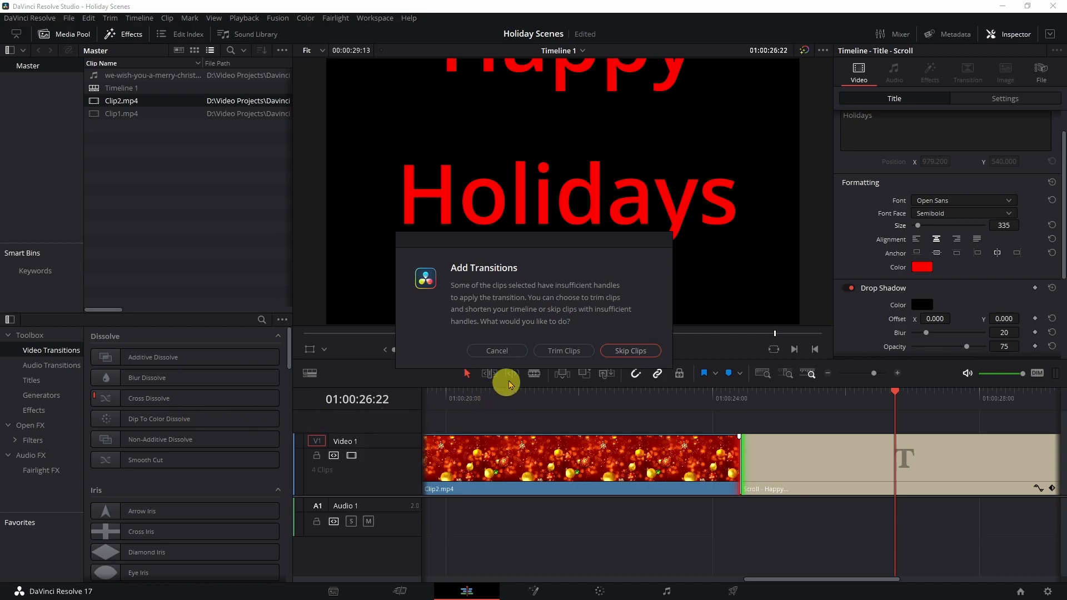
pyautogui.click(581, 352)
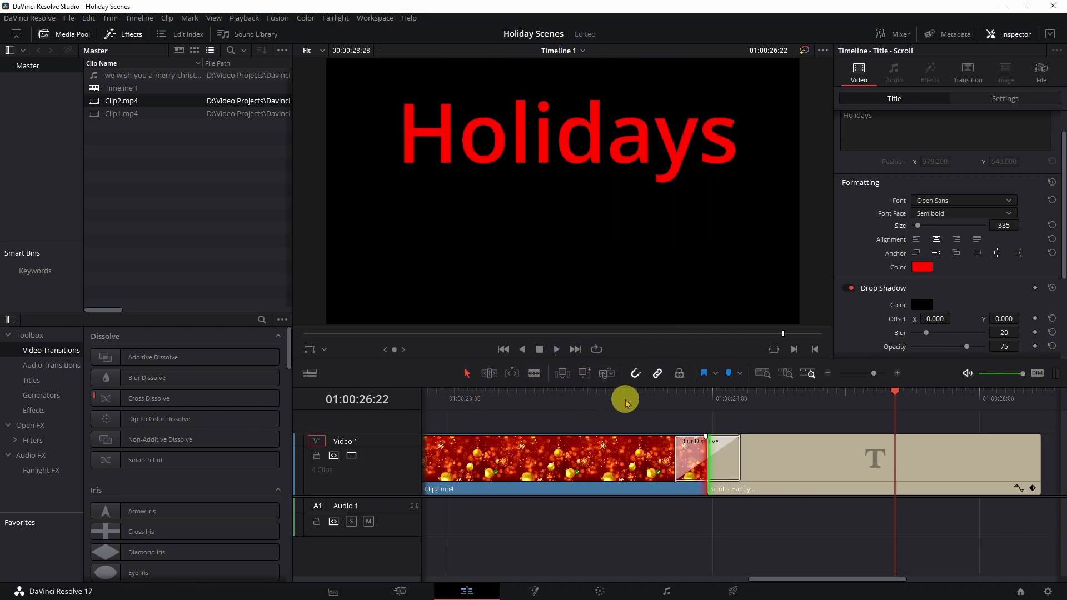
# Preview the Blur Dissolve into the scroll title from 01:00:22:21, and return the playhead to the timeline start
pyautogui.click(626, 398)
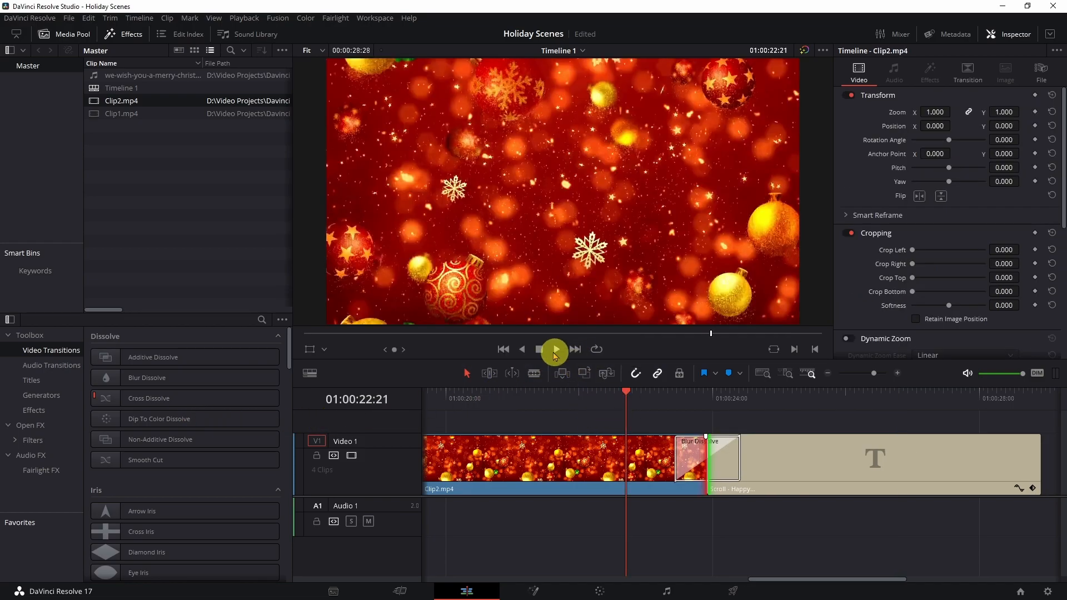
pyautogui.click(556, 351)
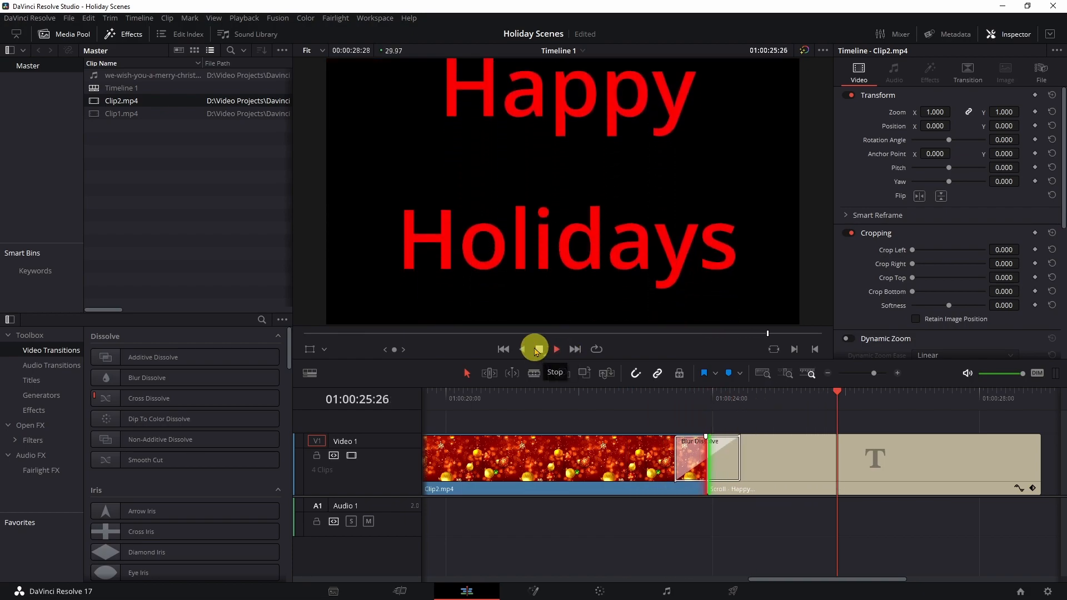
pyautogui.click(539, 351)
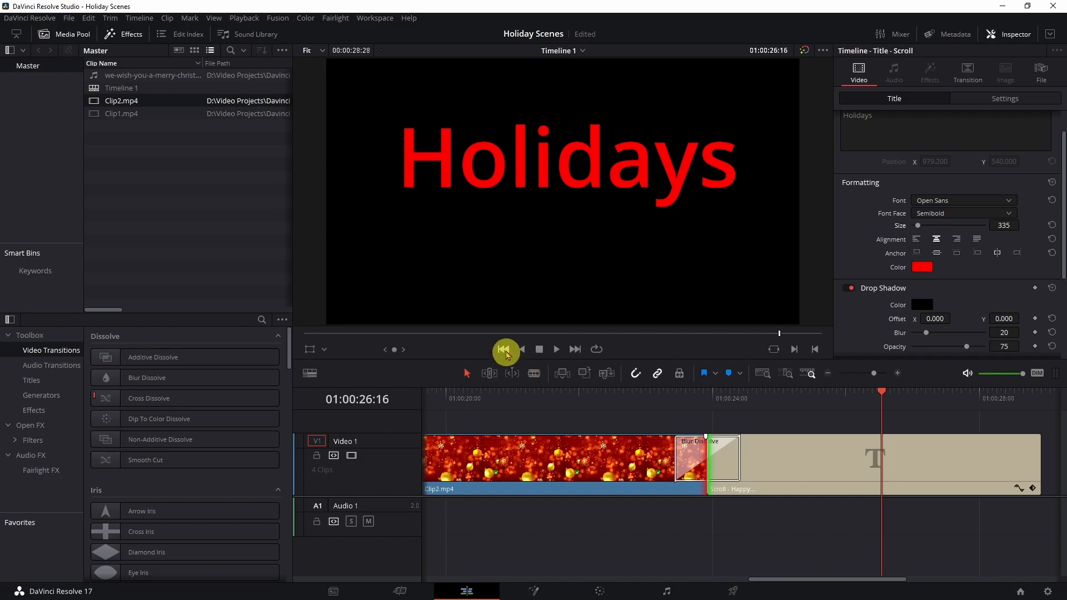
pyautogui.click(506, 353)
pyautogui.click(504, 351)
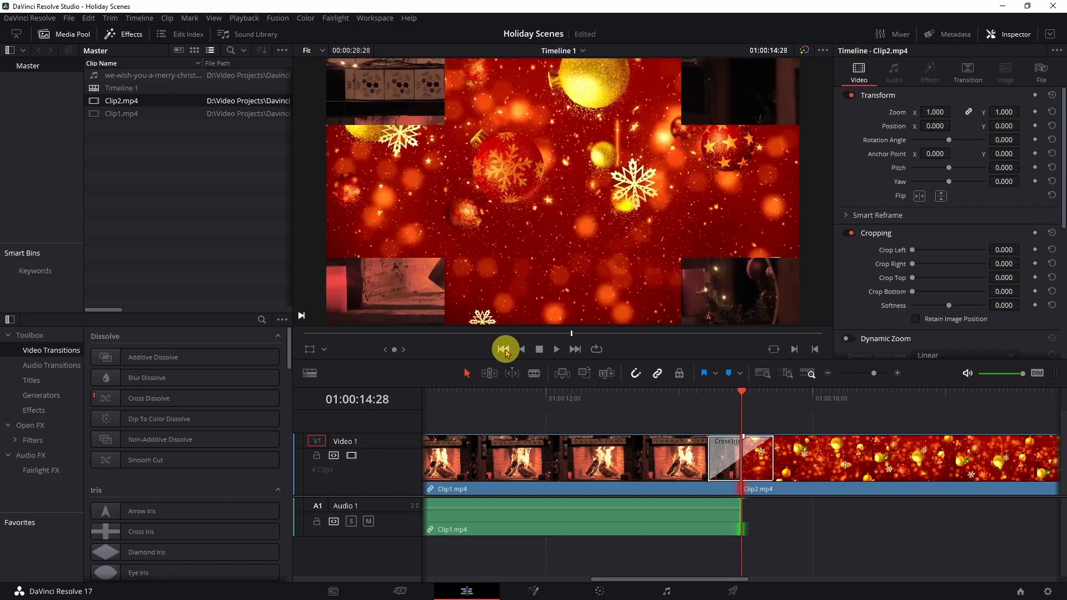
pyautogui.click(504, 350)
pyautogui.click(505, 350)
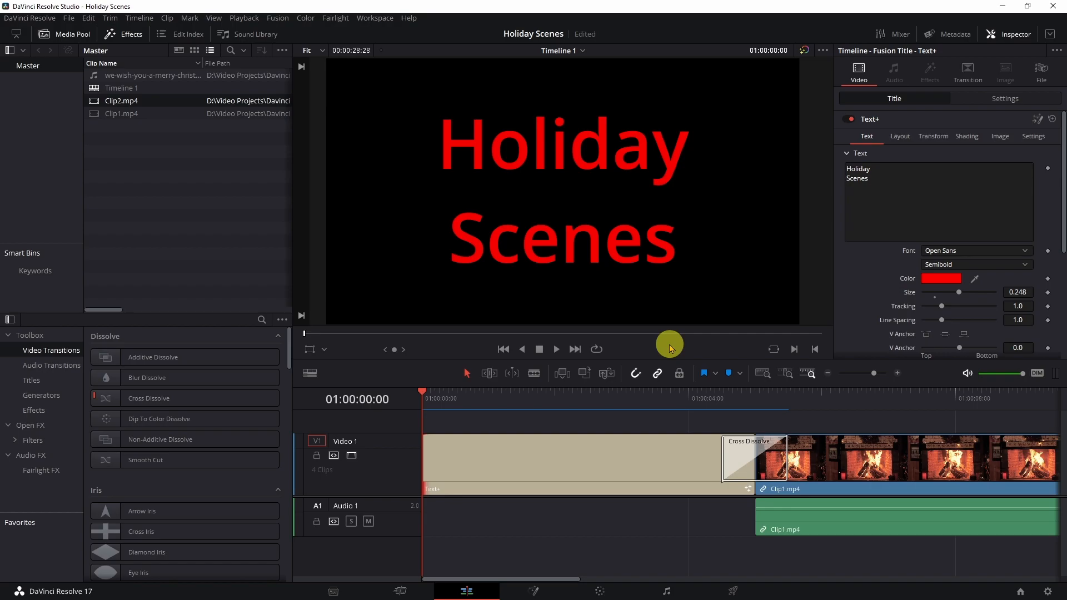
# Unlink Clip1.mp4's audio from its video and delete only the audio part from Audio 1
pyautogui.click(657, 375)
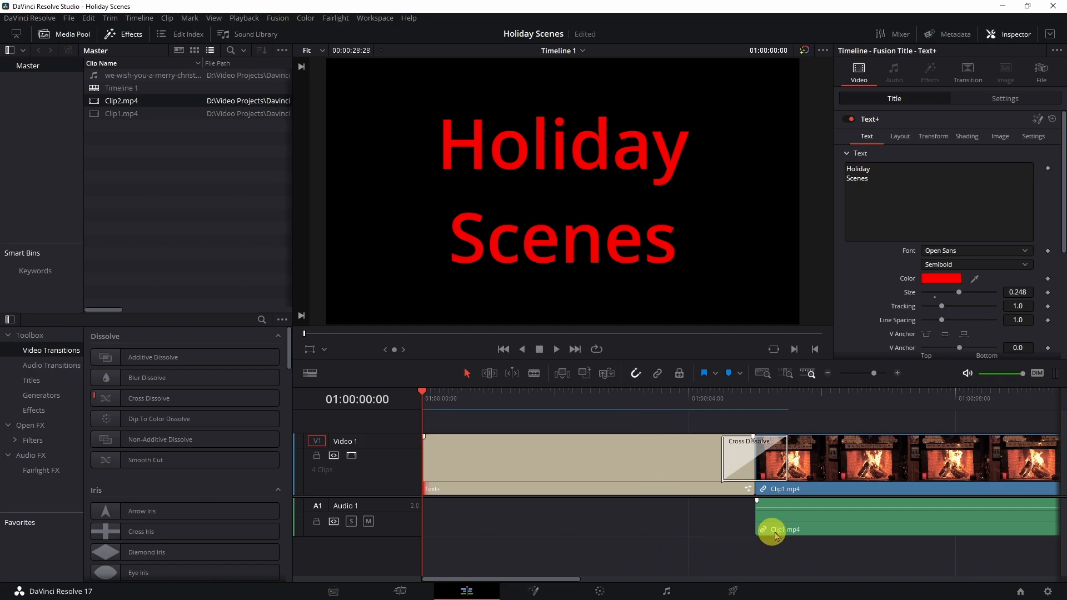
pyautogui.click(840, 525)
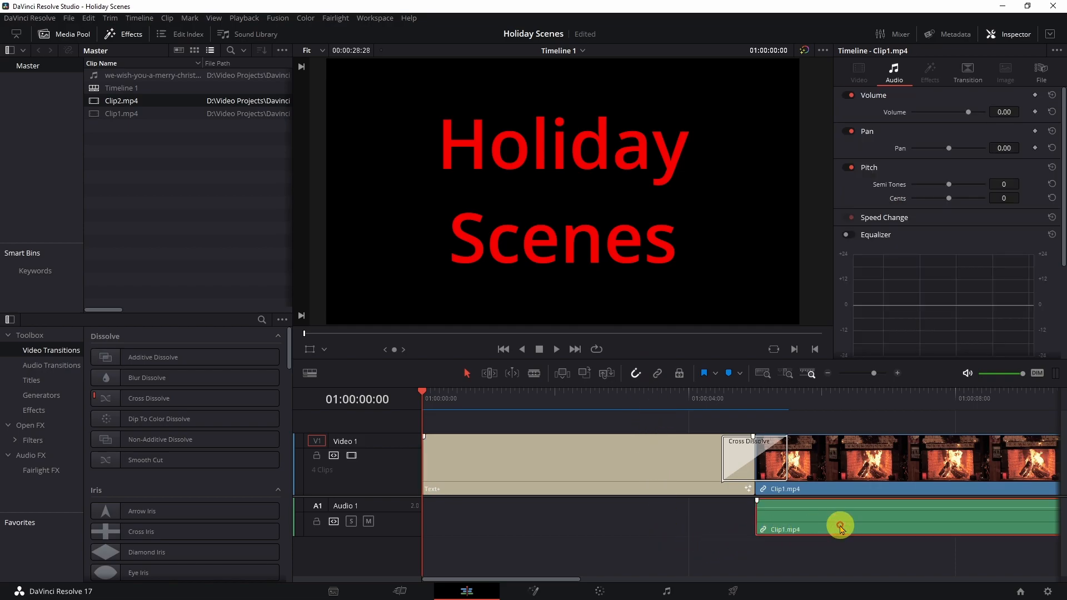
pyautogui.click(910, 459)
pyautogui.click(874, 527)
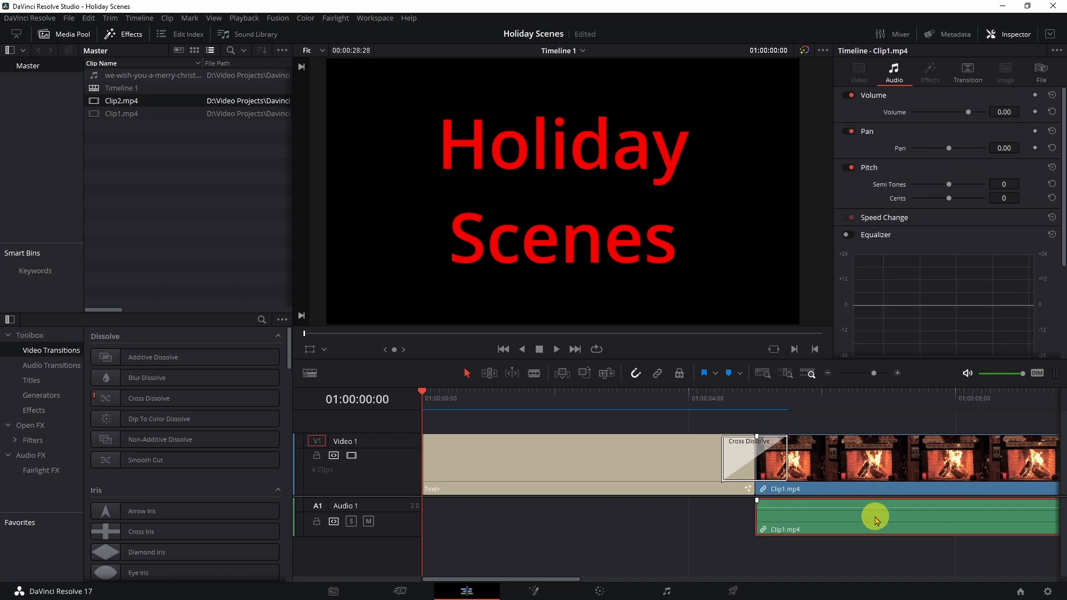
pyautogui.press('Delete')
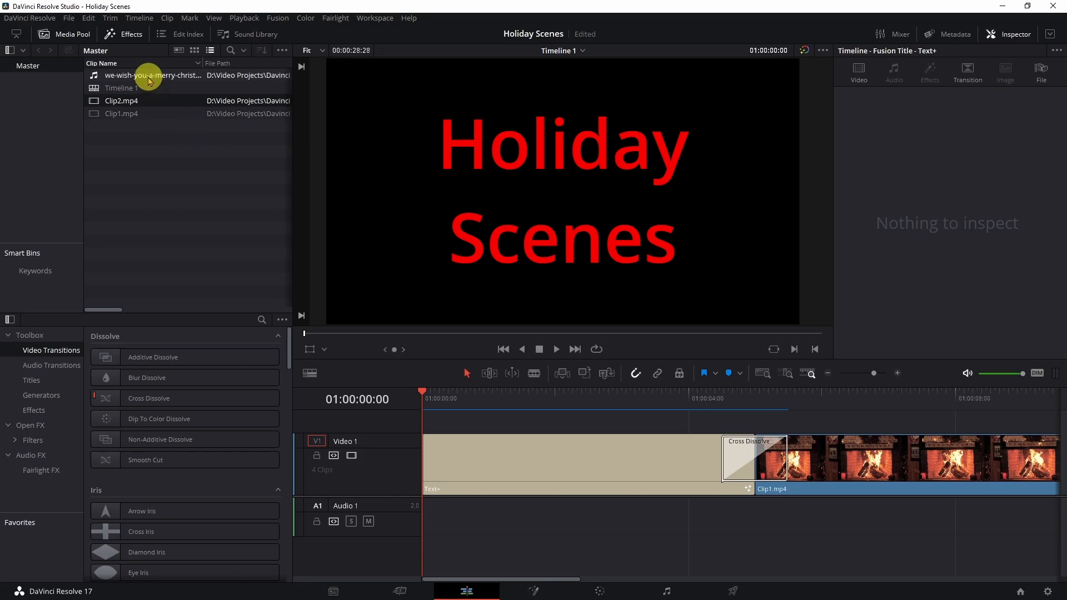
# Lay four copies of we-wish-you-a-merry-christmas.wav end to end on Audio 1, starting at 01:00:00:00
pyautogui.moveTo(150, 81); pyautogui.dragTo(435, 518)
pyautogui.moveTo(633, 515); pyautogui.dragTo(598, 518)
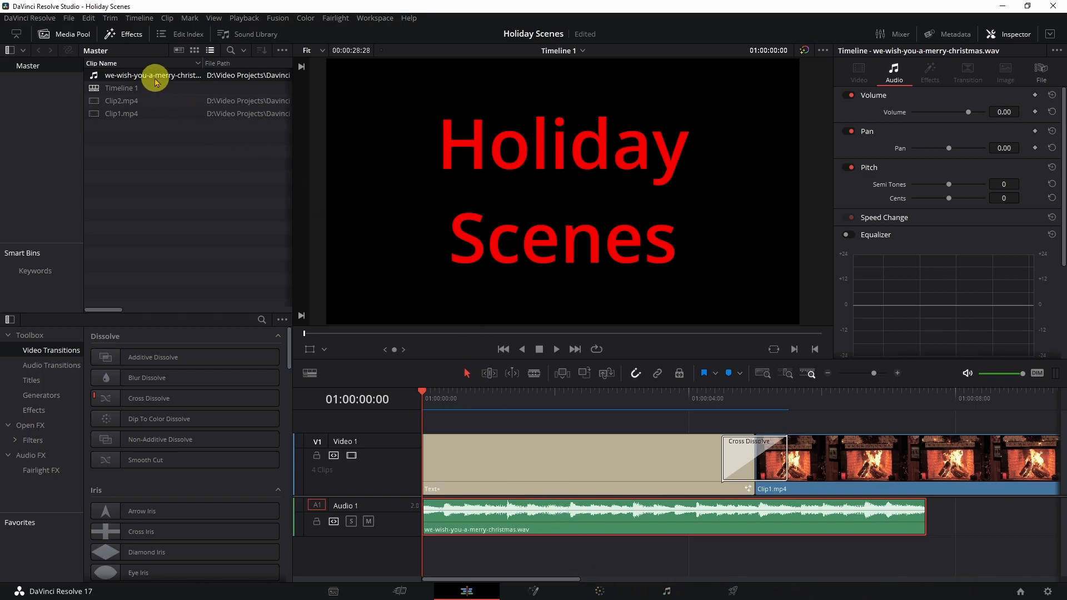
pyautogui.moveTo(156, 77); pyautogui.dragTo(934, 508)
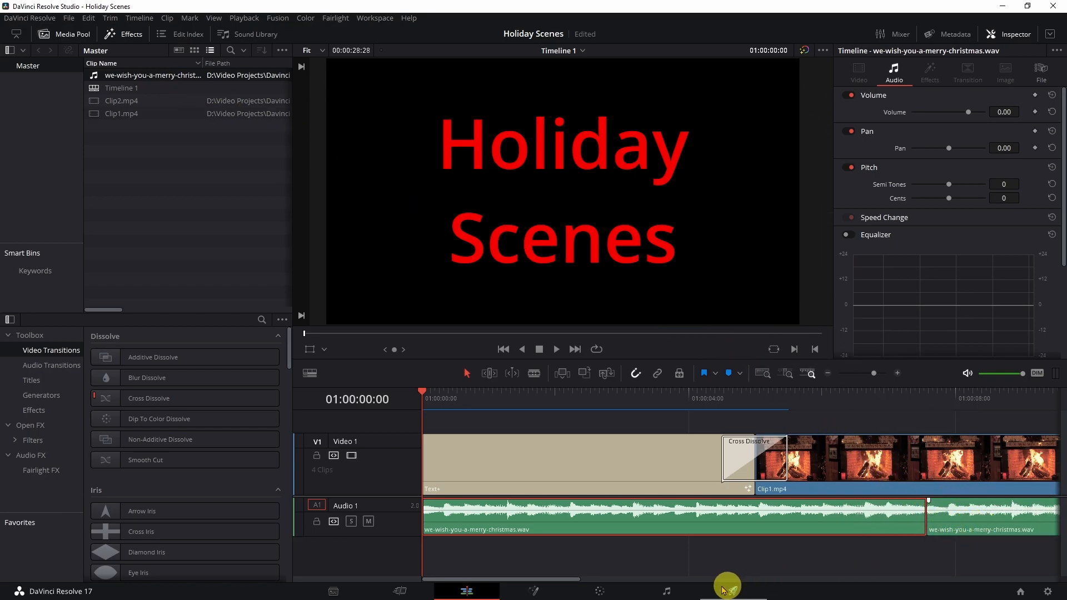
pyautogui.moveTo(578, 584); pyautogui.dragTo(596, 579)
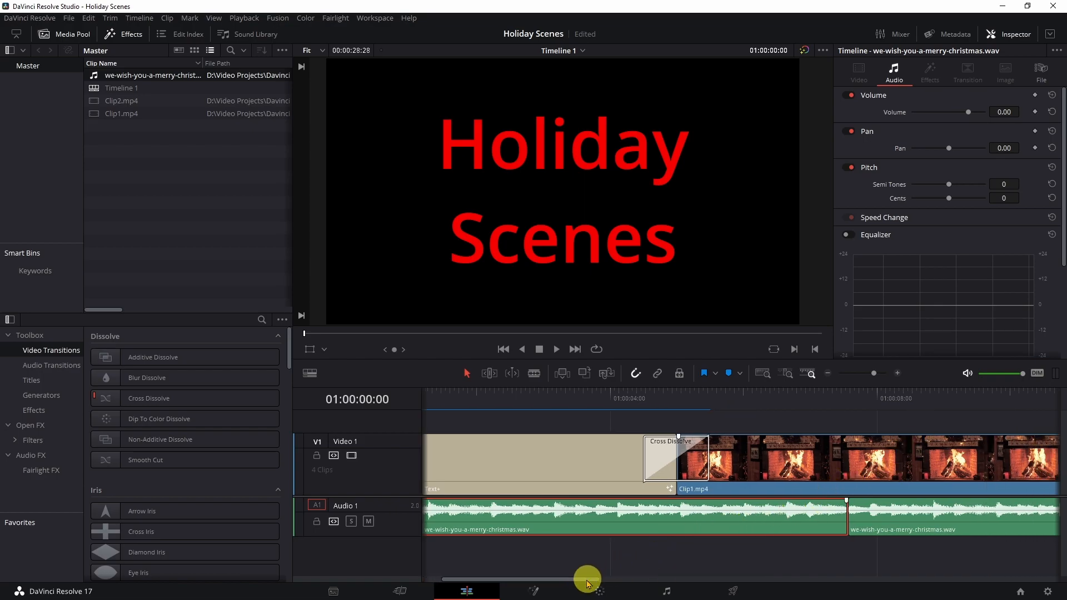
pyautogui.moveTo(588, 582); pyautogui.dragTo(776, 597)
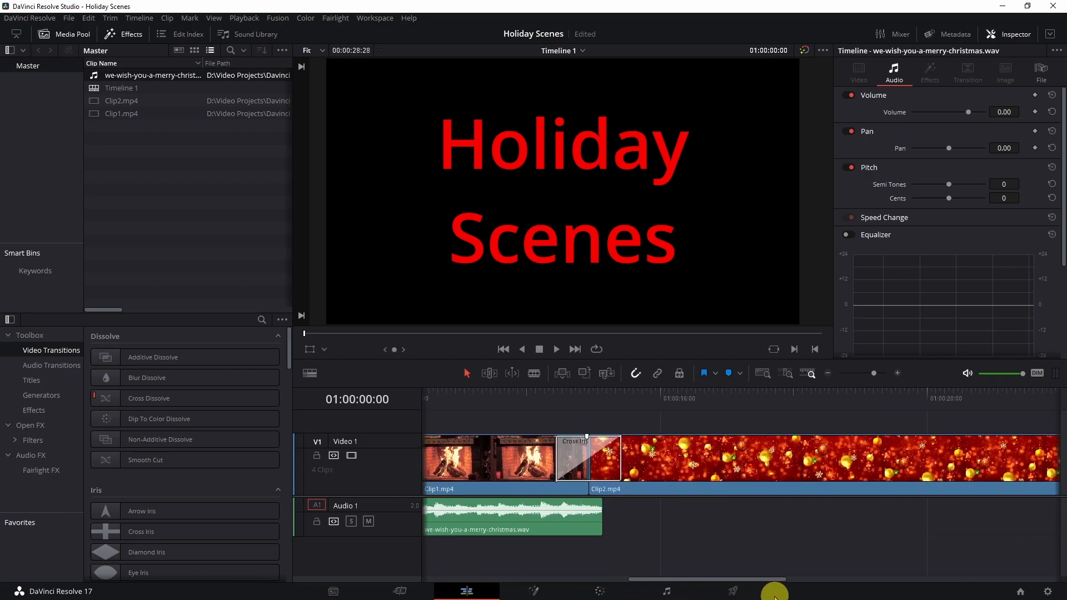
pyautogui.moveTo(113, 79); pyautogui.dragTo(605, 522)
pyautogui.moveTo(656, 579); pyautogui.dragTo(793, 579)
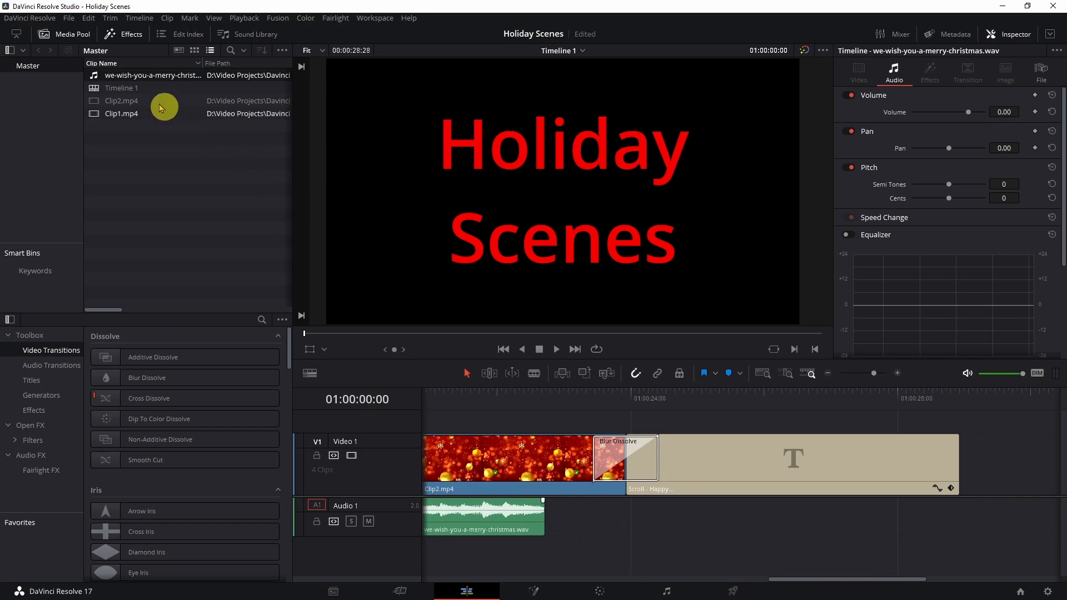
pyautogui.moveTo(136, 81); pyautogui.dragTo(553, 512)
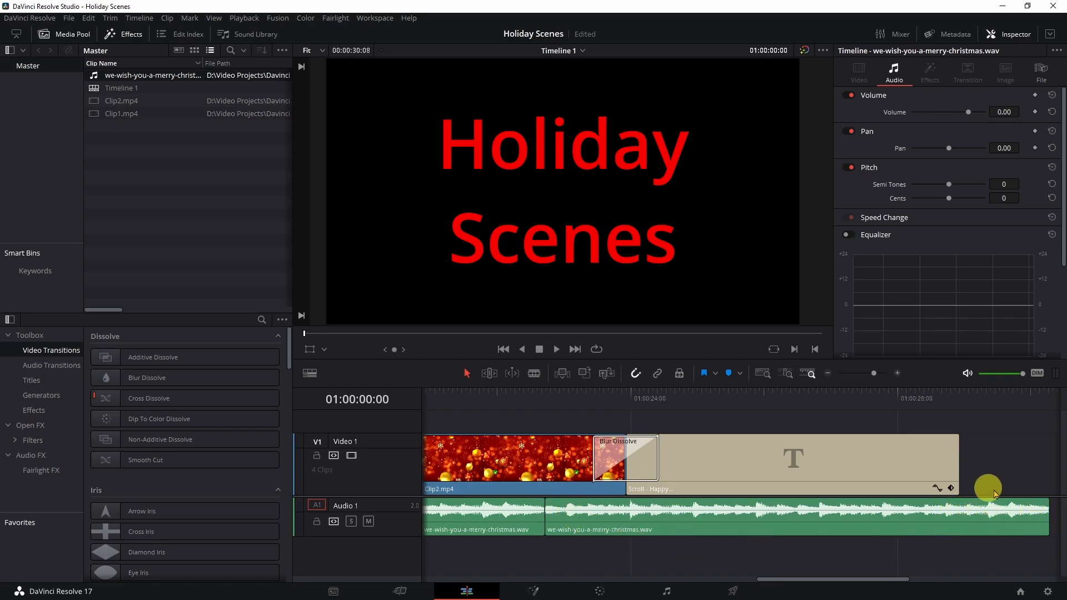
# Extend the scroll title to the end of the music at 01:00:30:09 and play the whole timeline from the start
pyautogui.click(884, 466)
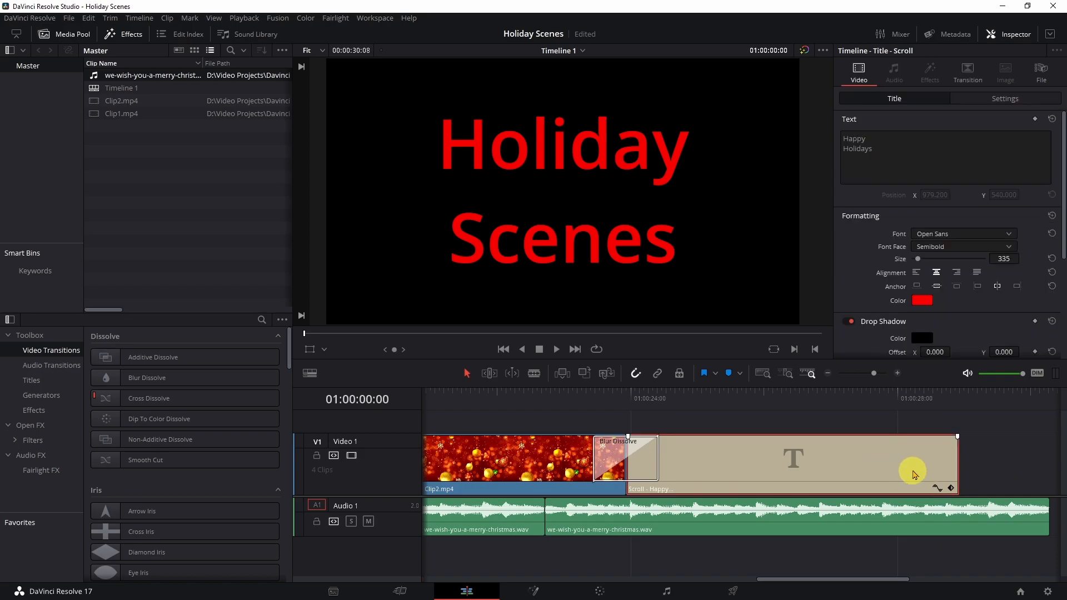
pyautogui.moveTo(958, 463); pyautogui.dragTo(1050, 472)
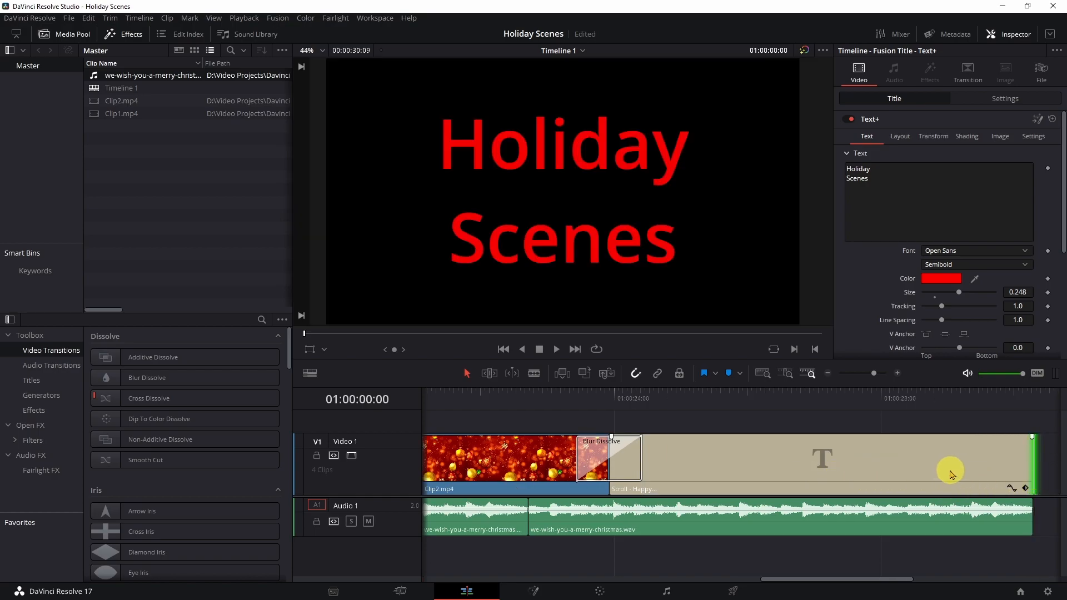
pyautogui.click(502, 349)
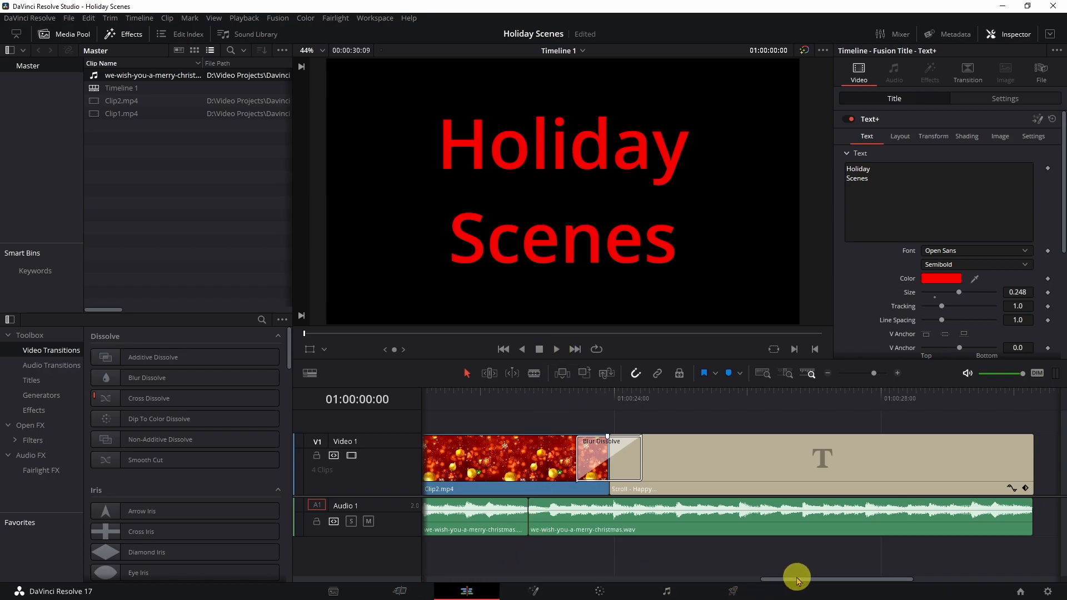
pyautogui.moveTo(769, 578); pyautogui.dragTo(382, 574)
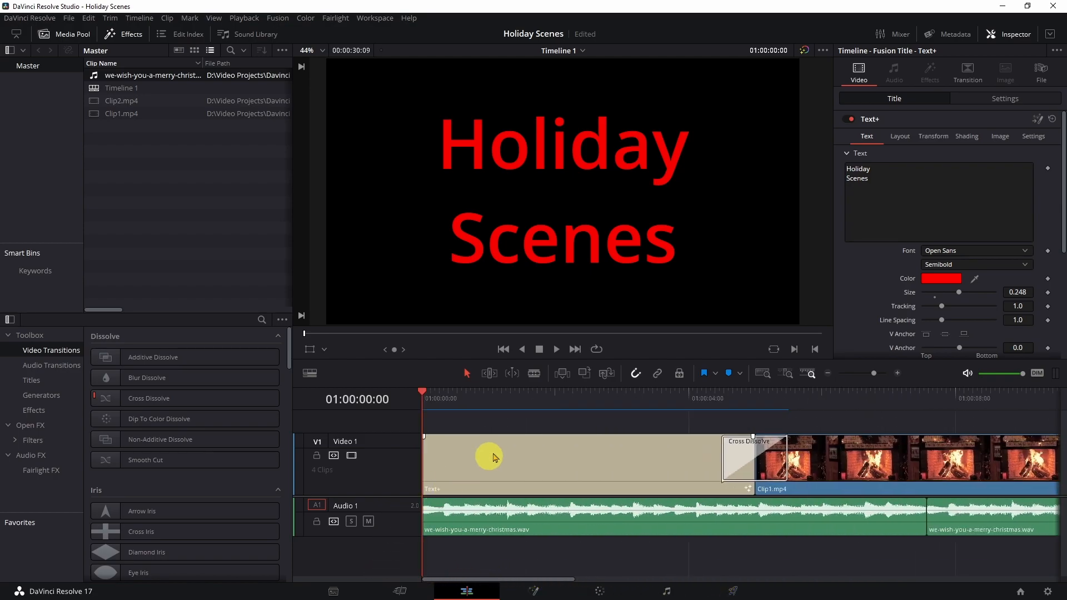
pyautogui.click(556, 350)
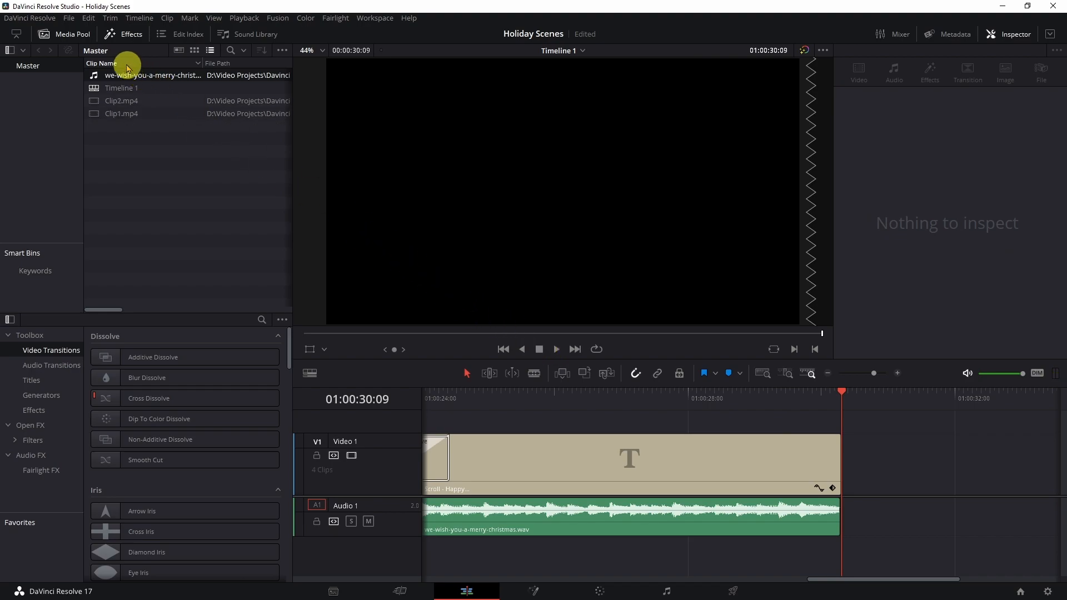
# Save the Holiday Scenes project and switch to the Deliver page
pyautogui.click(68, 18)
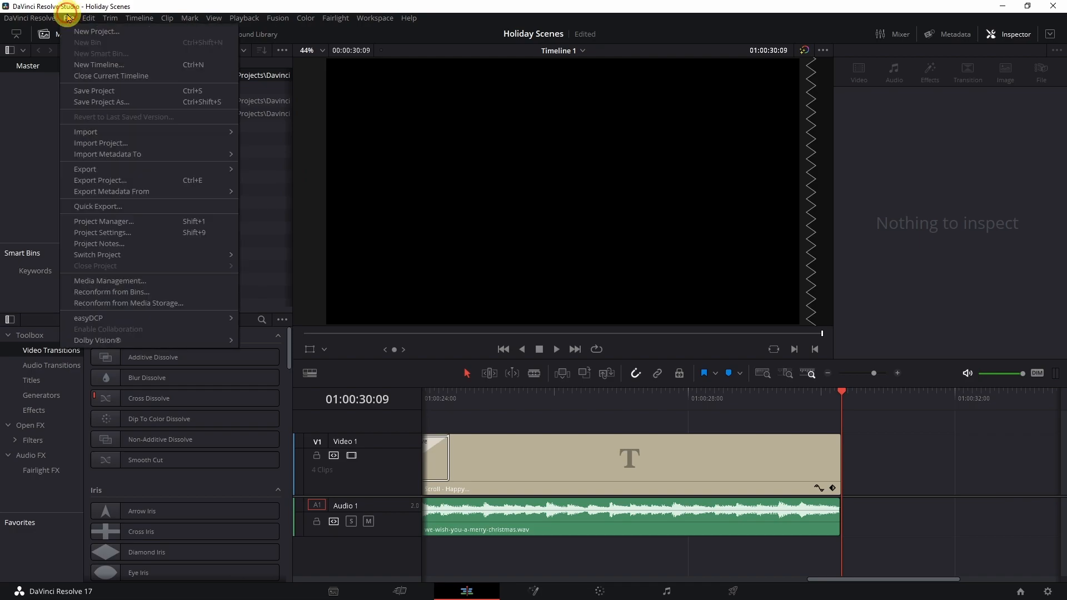
pyautogui.click(85, 92)
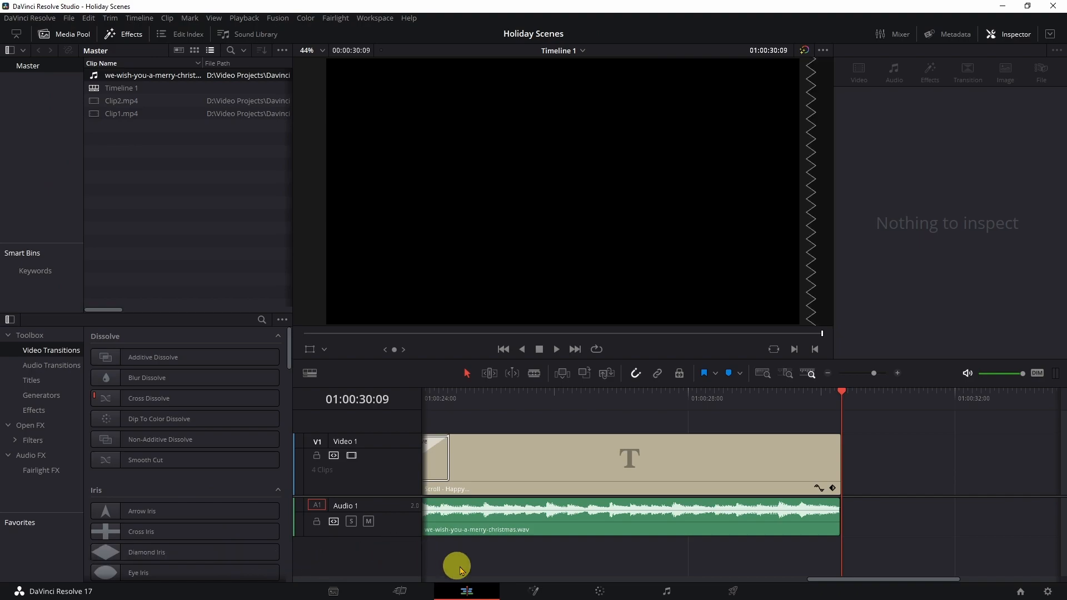
pyautogui.click(741, 595)
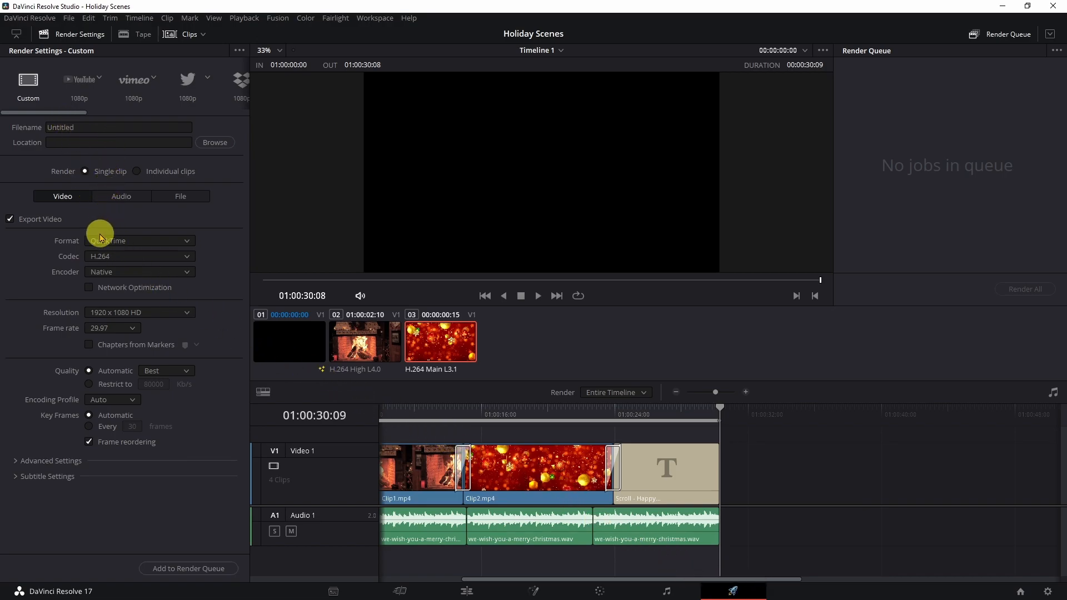
# Set the render format to MP4 with the NVIDIA encoder and restrict the quality to 100000 Kb/s
pyautogui.click(102, 243)
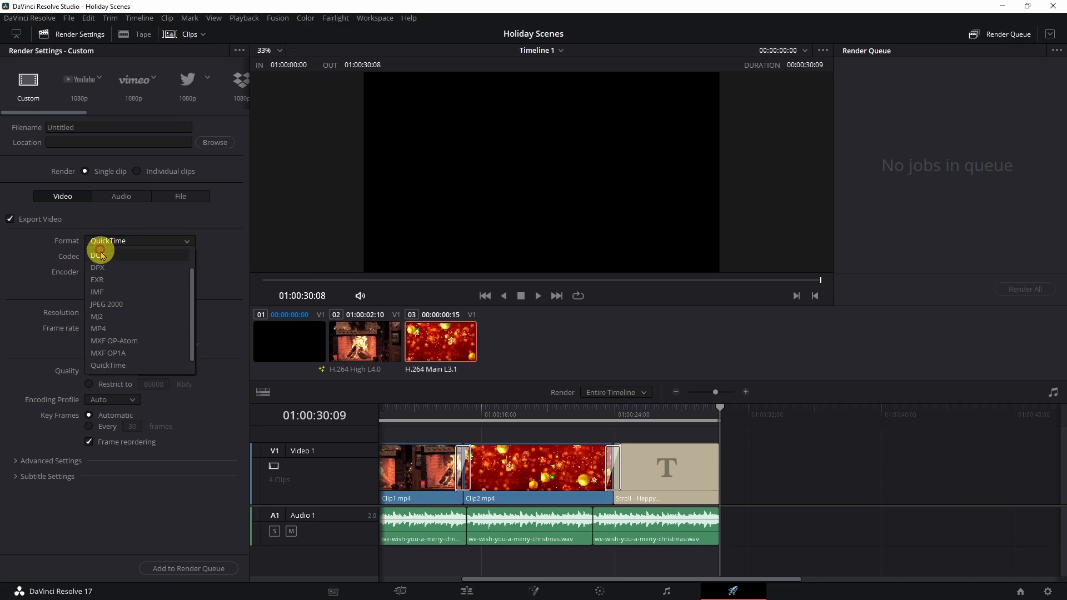
pyautogui.click(108, 333)
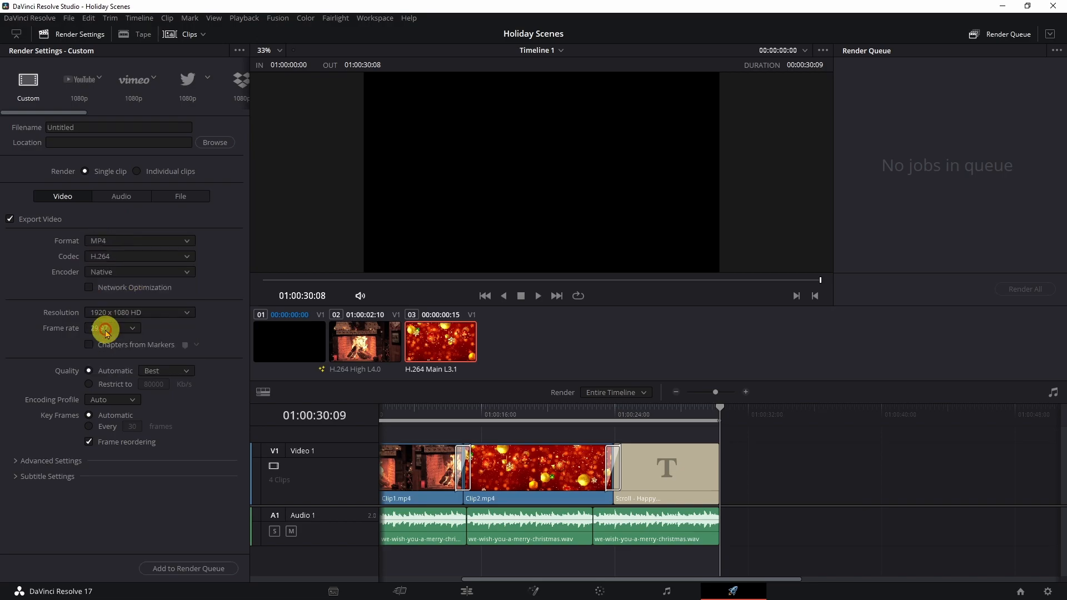
pyautogui.click(136, 274)
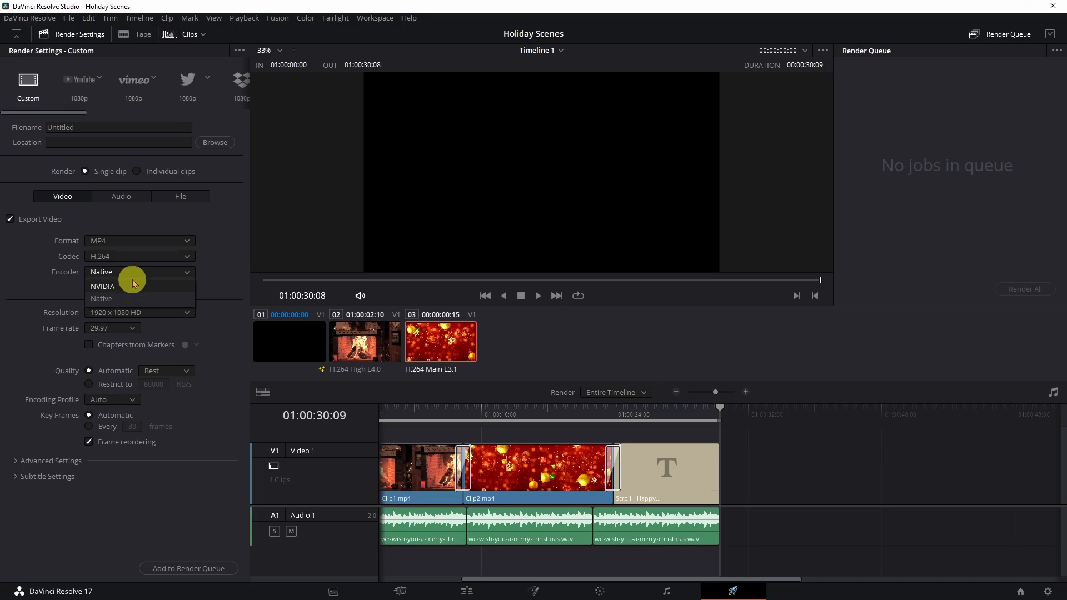
pyautogui.click(122, 291)
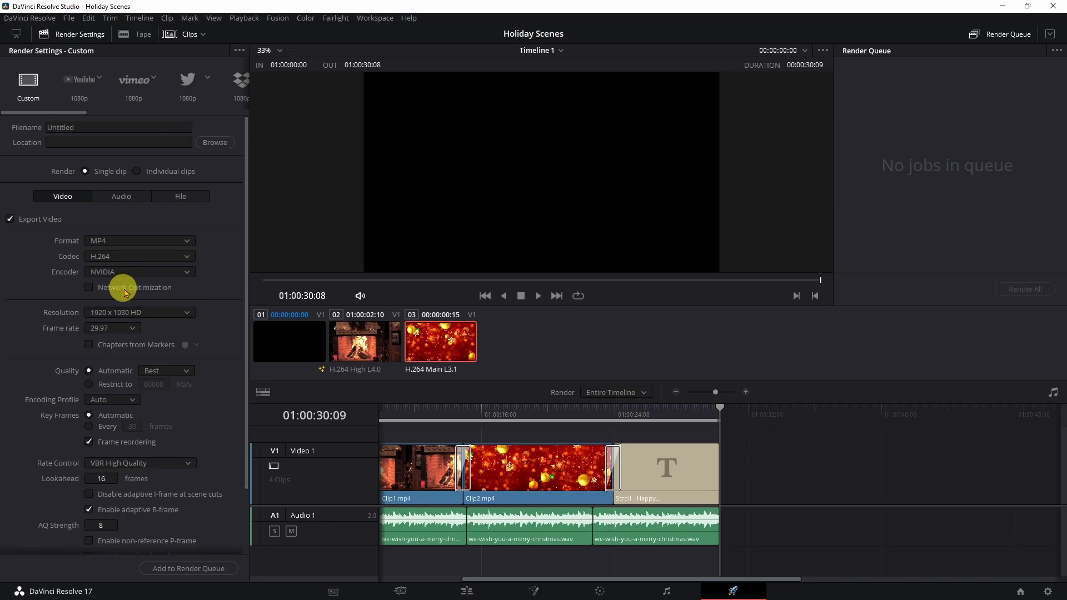
pyautogui.click(94, 384)
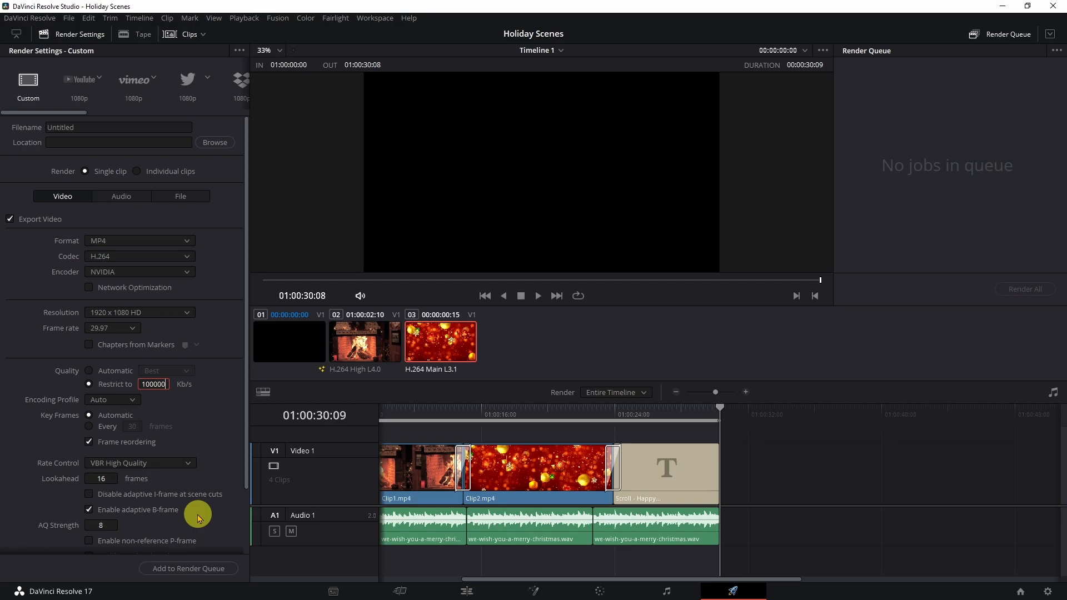
# Name the output file holidays1 and set its location to D:\Video Projects\Davinci Basic Video
pyautogui.click(76, 128)
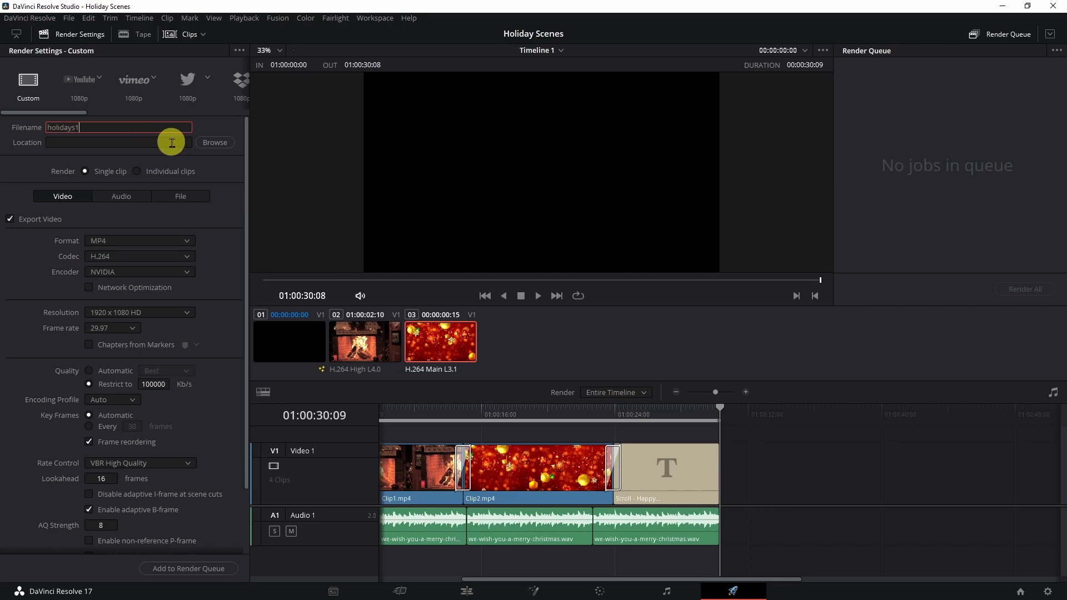
pyautogui.click(213, 144)
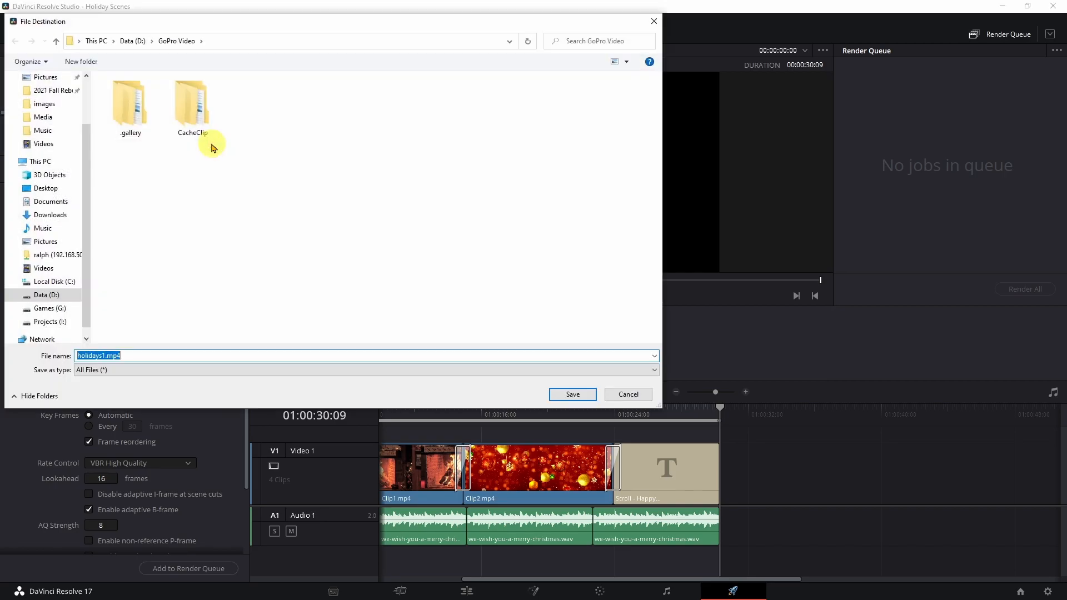
pyautogui.click(61, 294)
pyautogui.doubleClick(143, 334)
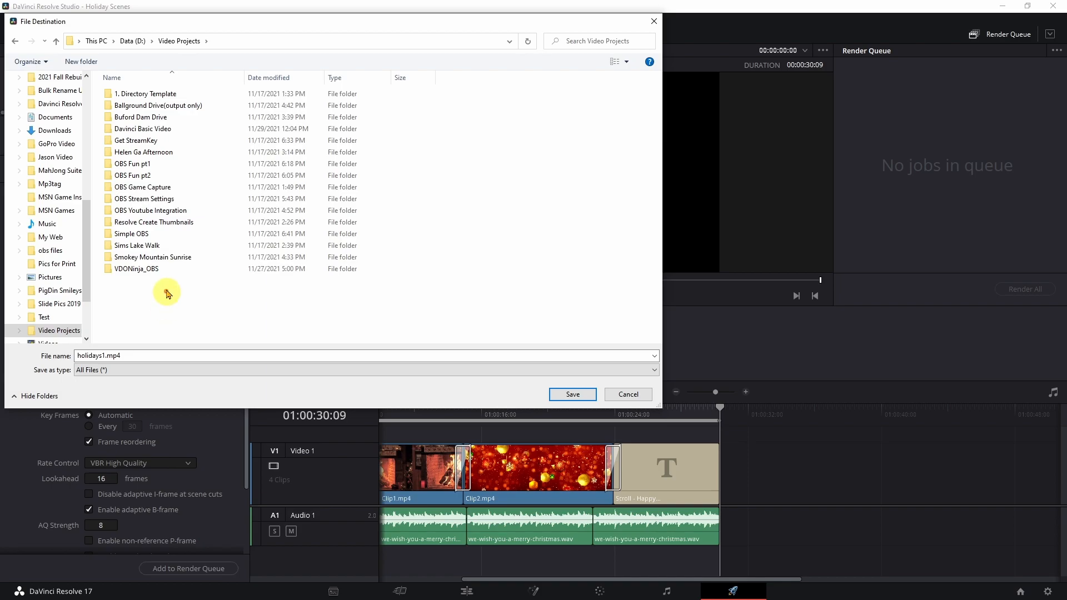
pyautogui.doubleClick(125, 131)
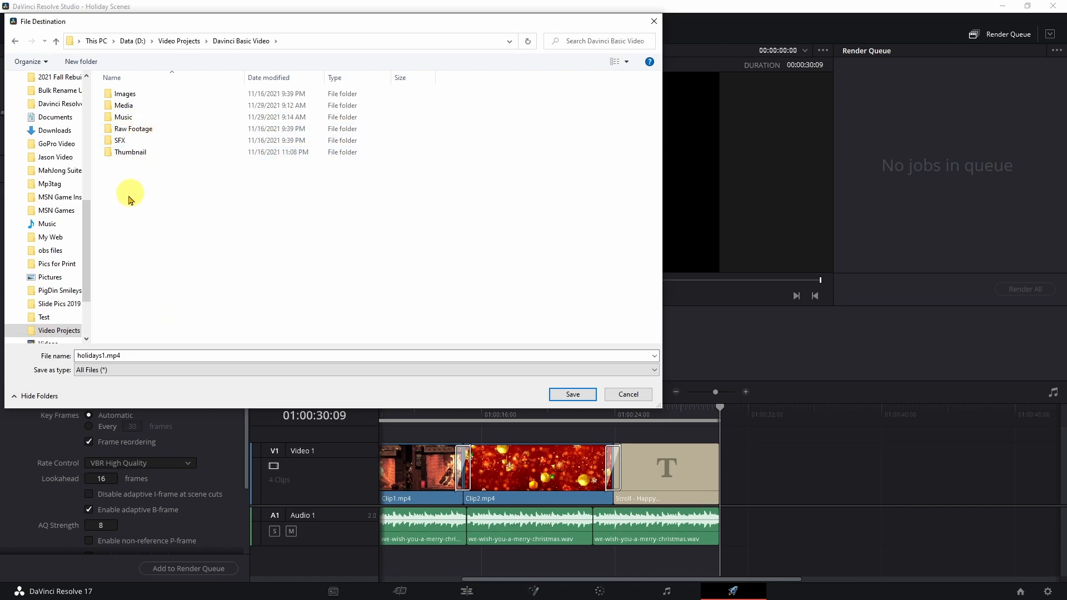
pyautogui.click(573, 394)
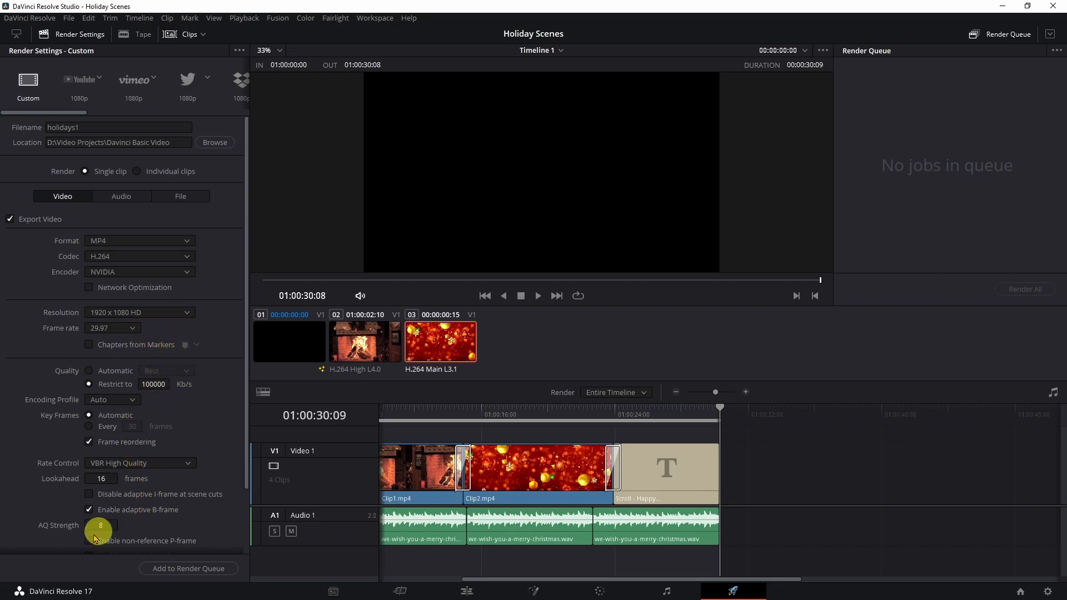
# Add the holidays1 export to the render queue and start rendering it
pyautogui.click(182, 570)
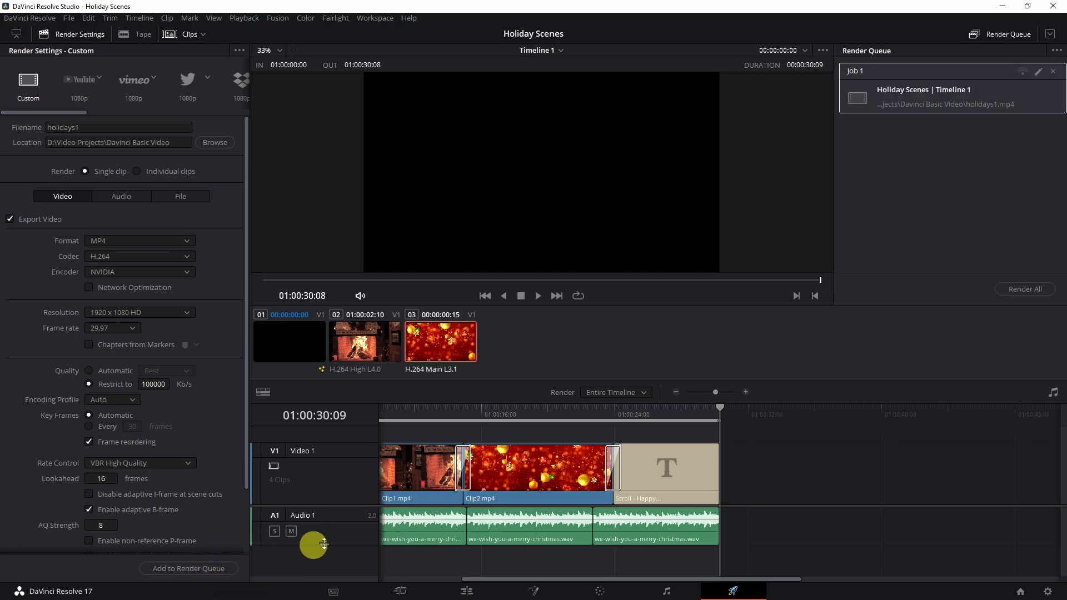
pyautogui.click(1024, 290)
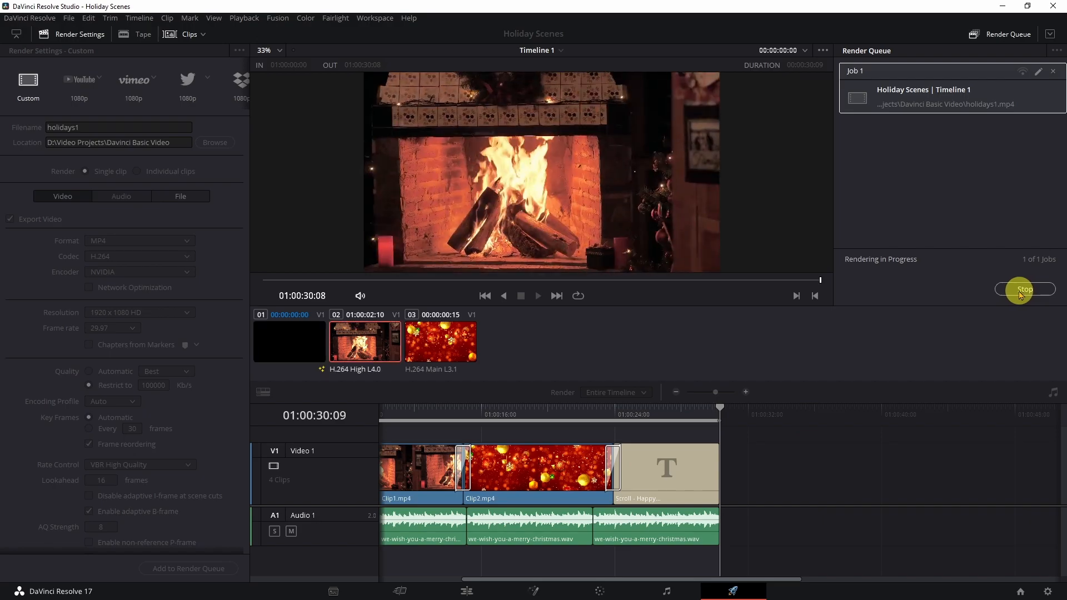